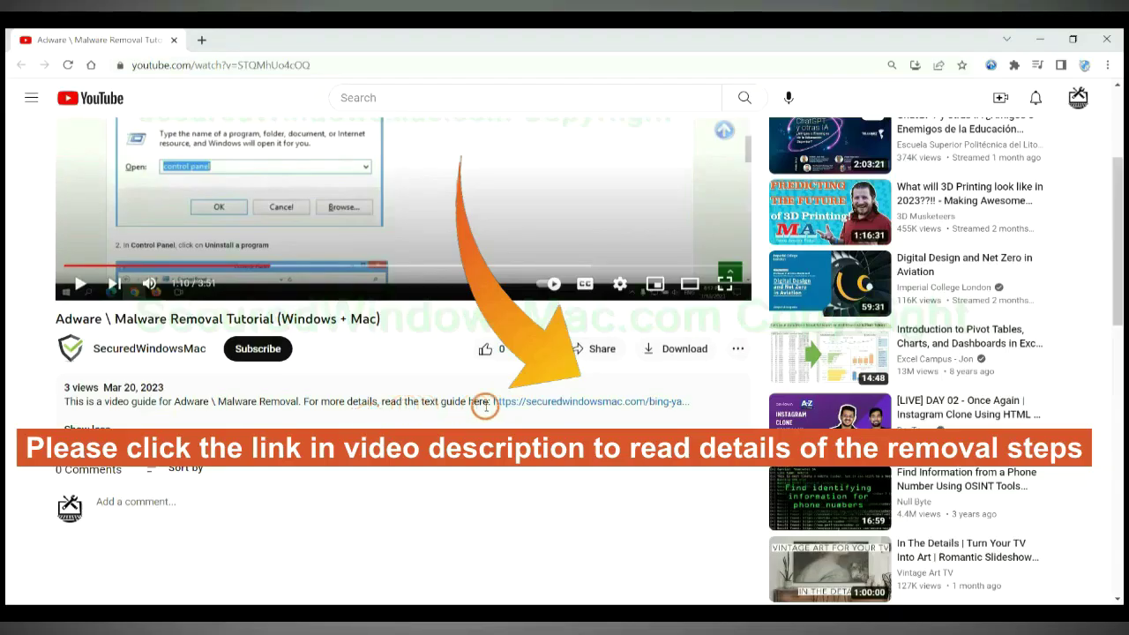
# Step: Open the removal guide linked in the video description and go to its Instant Automatic Removal section
pyautogui.click(538, 404)
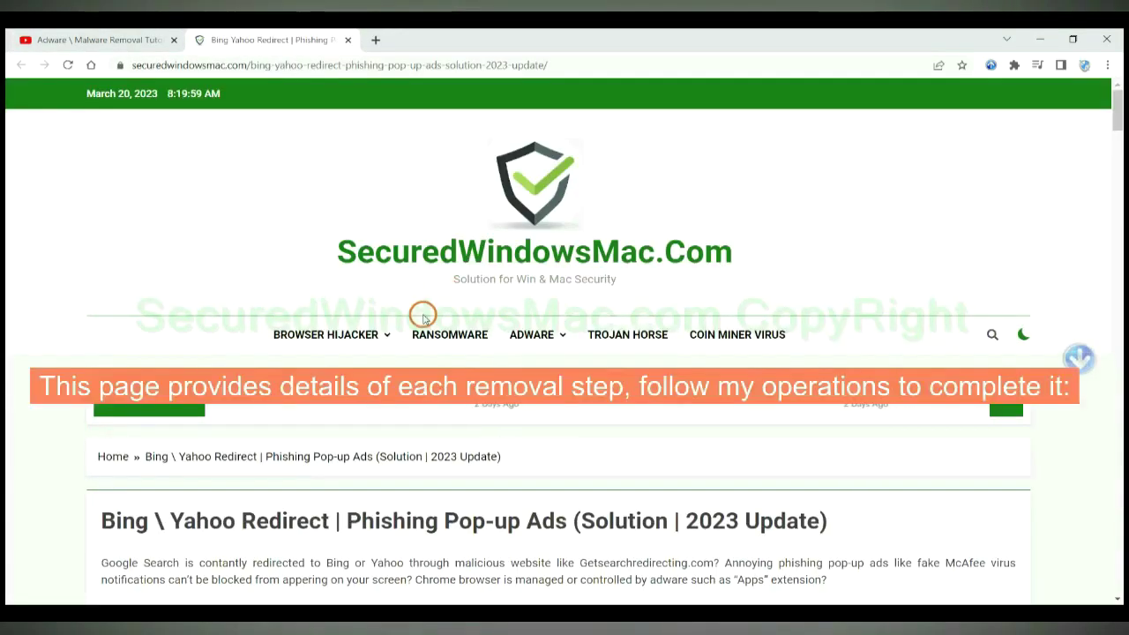
pyautogui.scroll(-7, 800, 264)
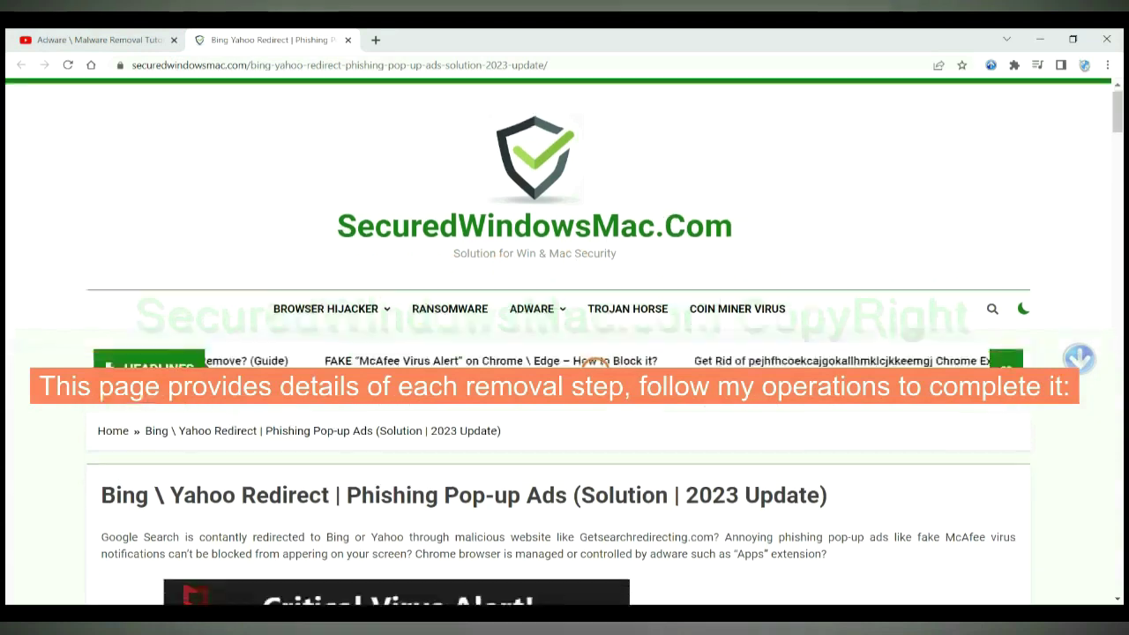
pyautogui.scroll(-7, 564, 344)
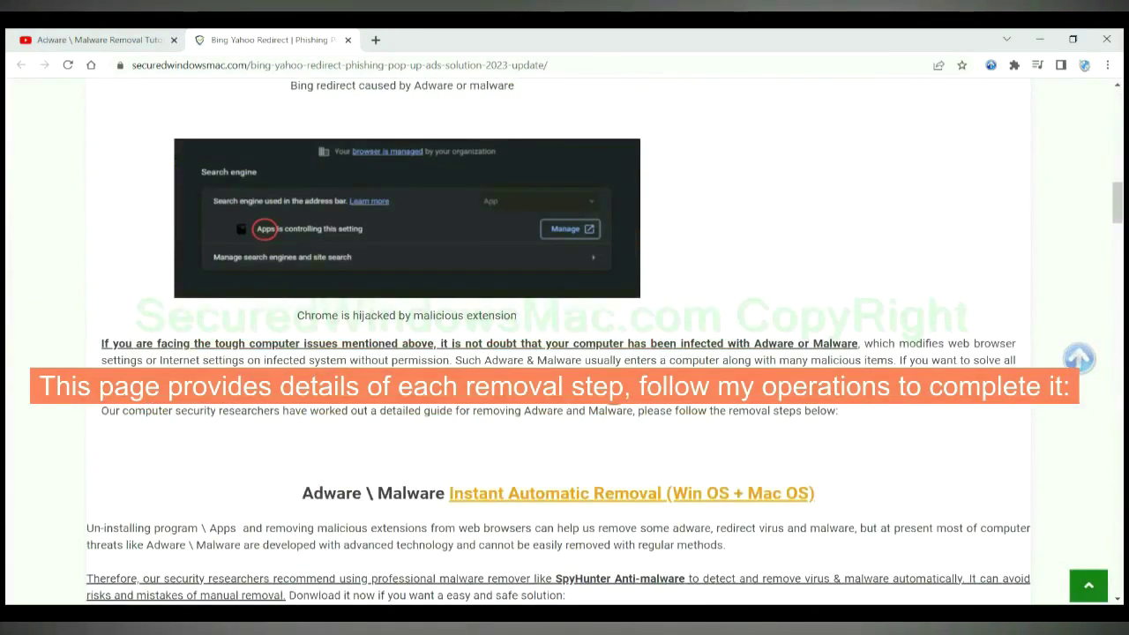
pyautogui.scroll(-3, 612, 391)
pyautogui.scroll(-3, 612, 390)
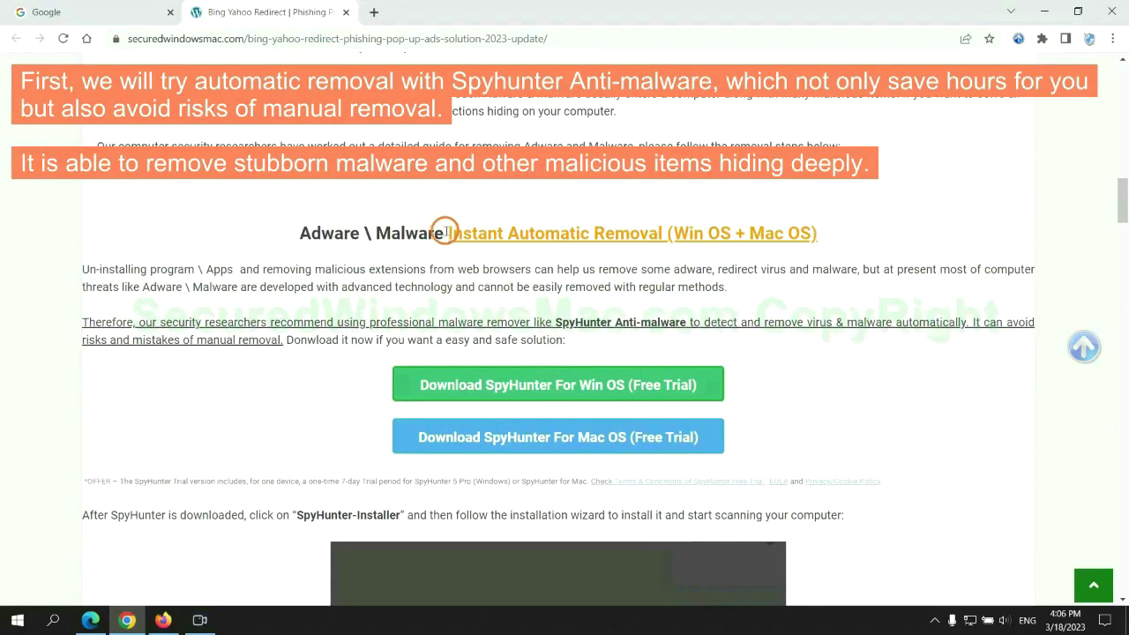
pyautogui.moveTo(445, 232); pyautogui.dragTo(662, 232)
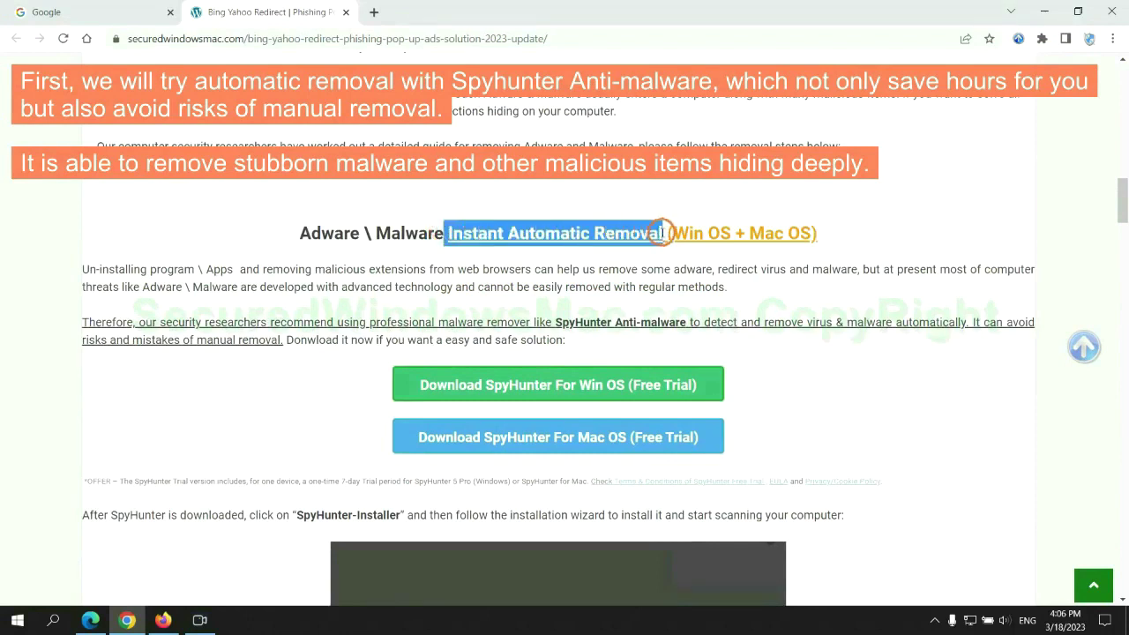
pyautogui.click(564, 195)
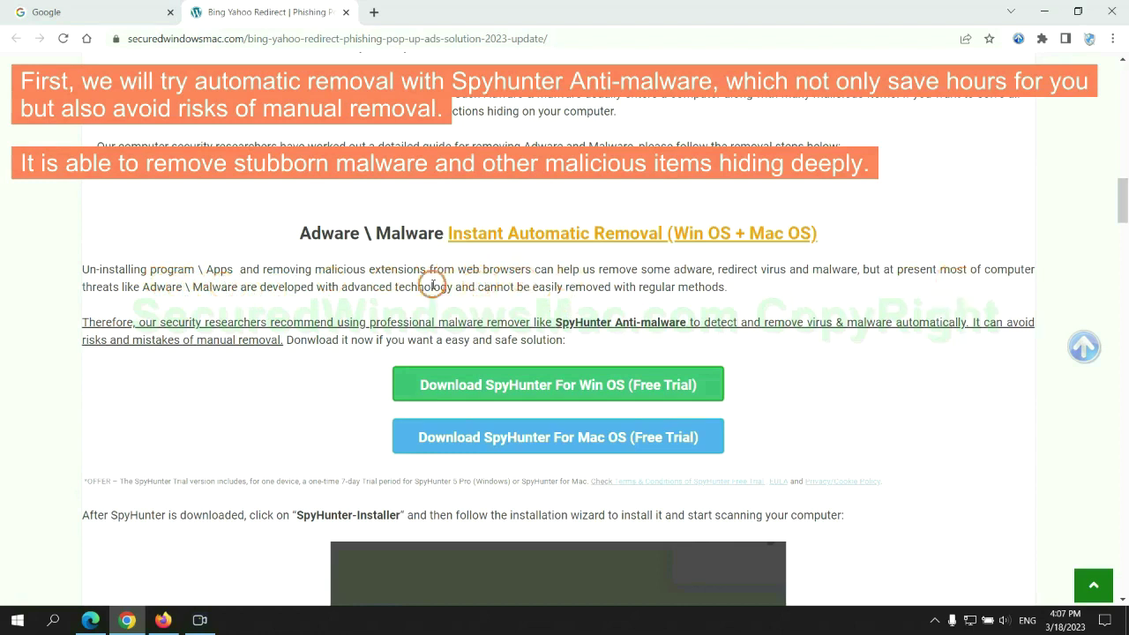
# Step: Download the SpyHunter free trial for Win OS and keep the flagged installer file
pyautogui.scroll(-1, 494, 309)
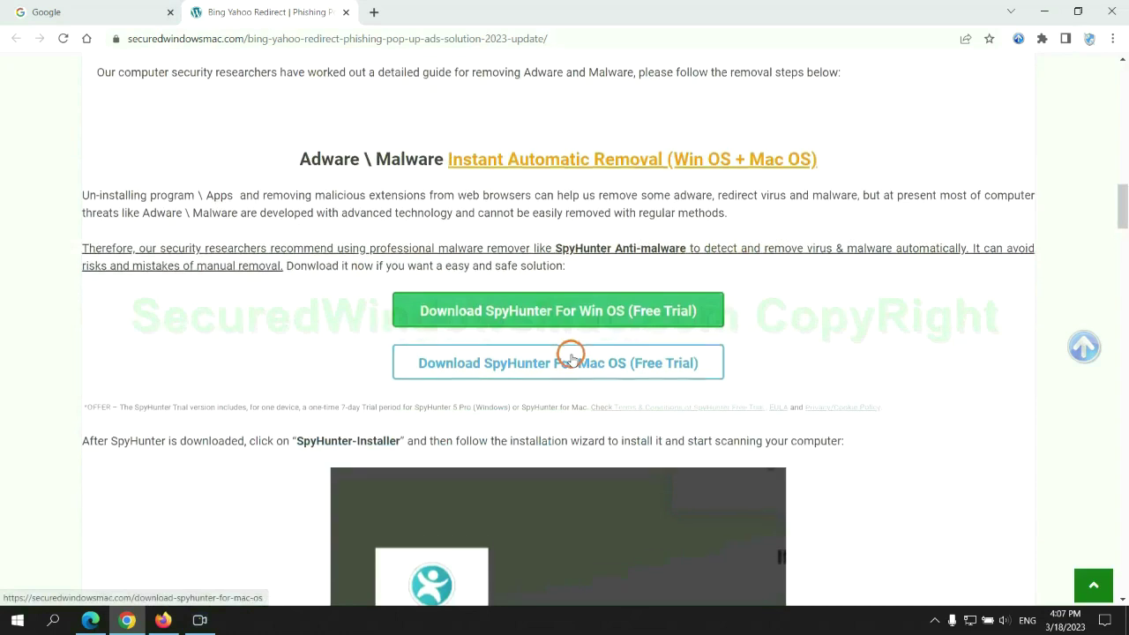
pyautogui.scroll(-1, 570, 355)
pyautogui.scroll(-1, 559, 335)
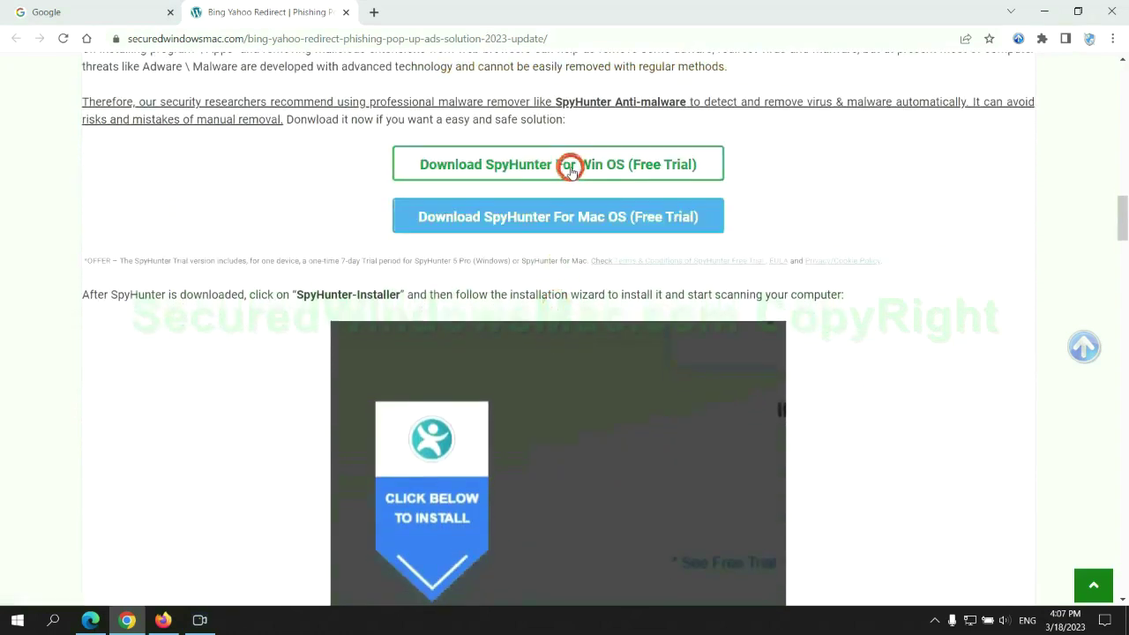
pyautogui.click(570, 166)
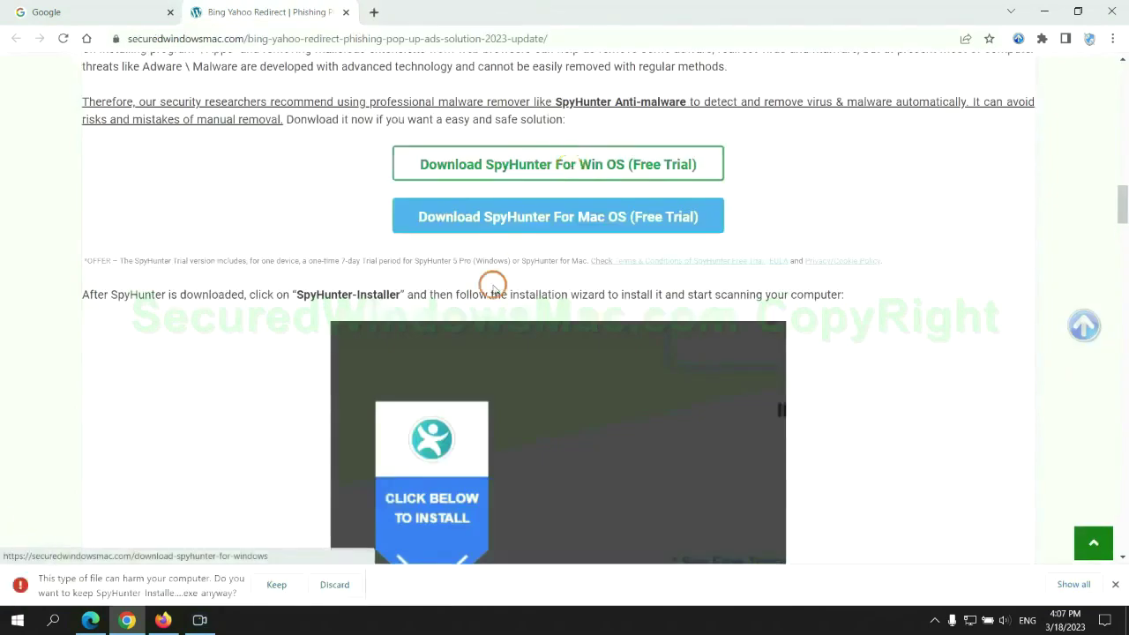
pyautogui.click(275, 584)
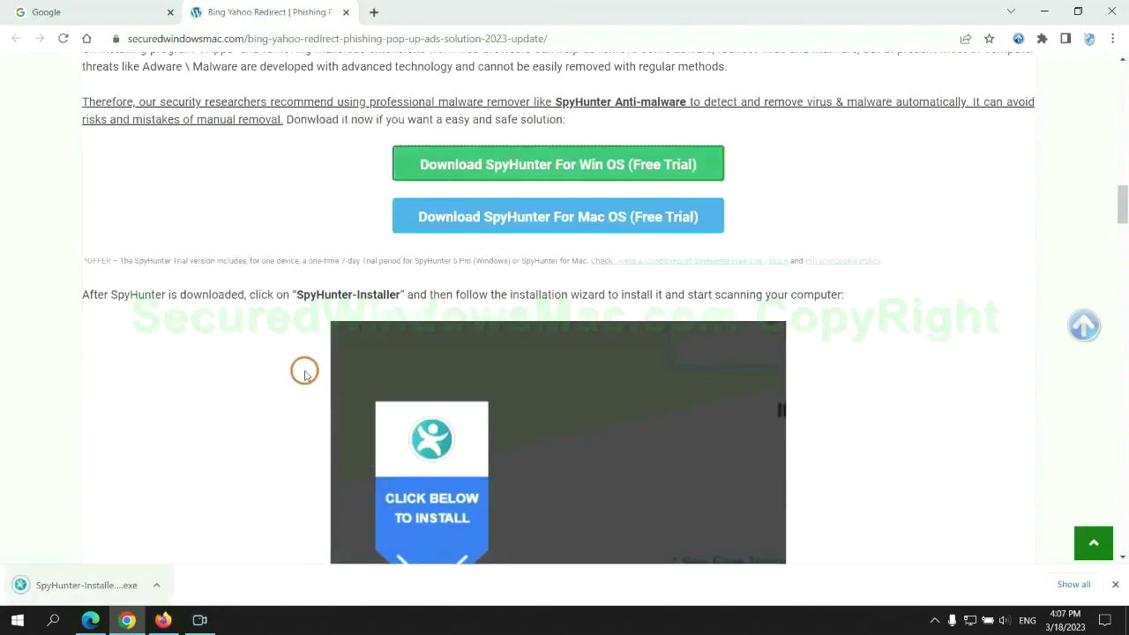
# Step: Launch the SpyHunter 5 installer and accept the EULA and Privacy Policy
pyautogui.click(108, 586)
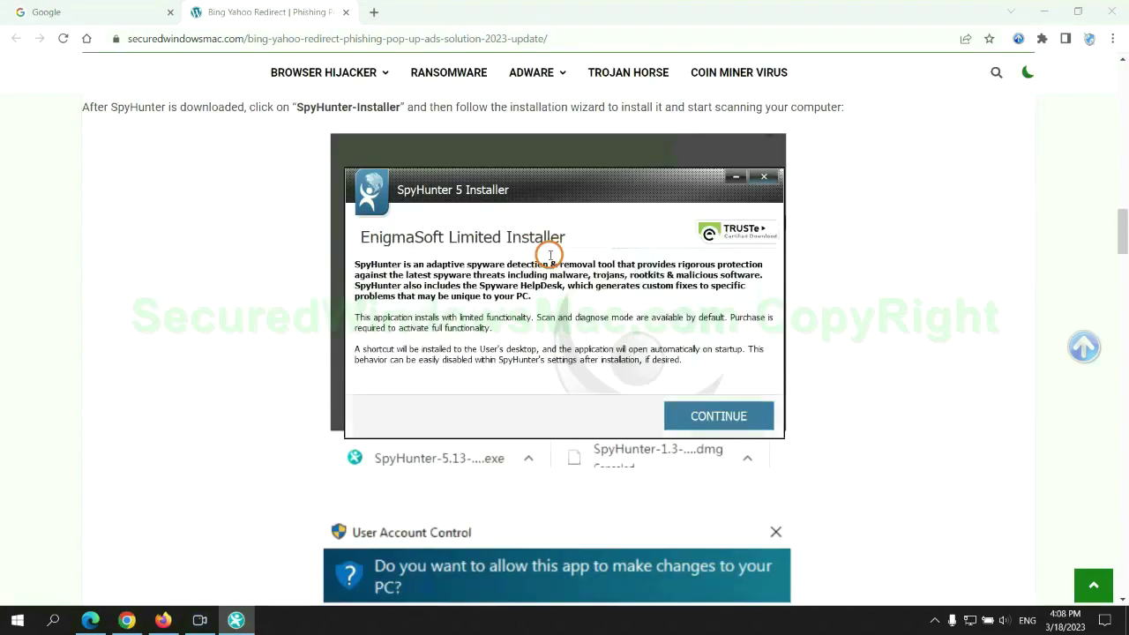
pyautogui.click(743, 415)
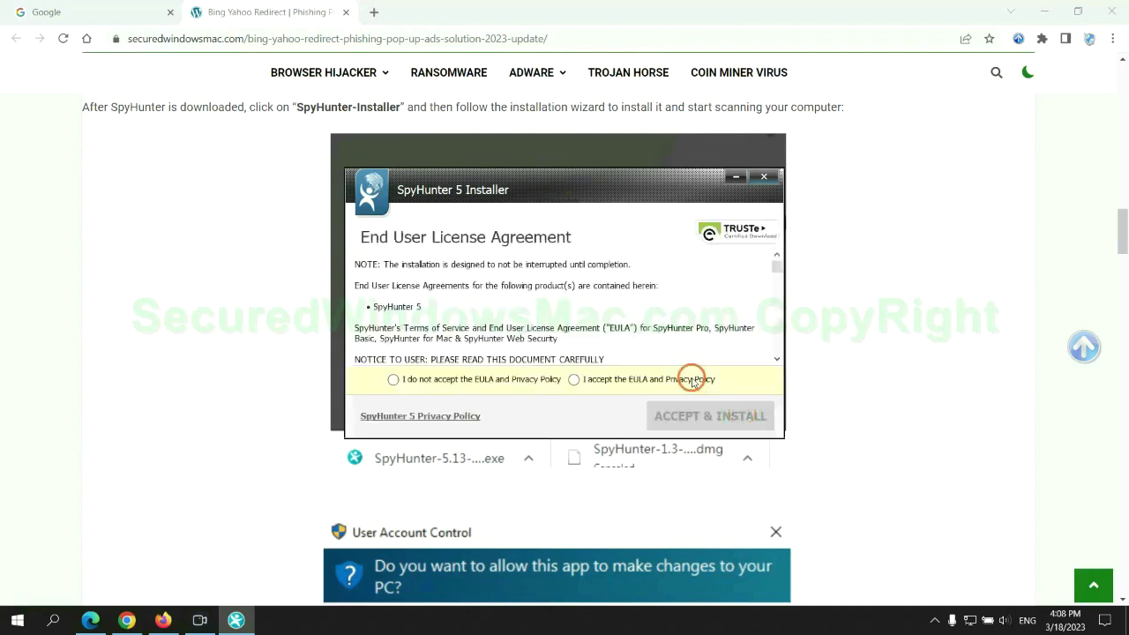
pyautogui.click(573, 379)
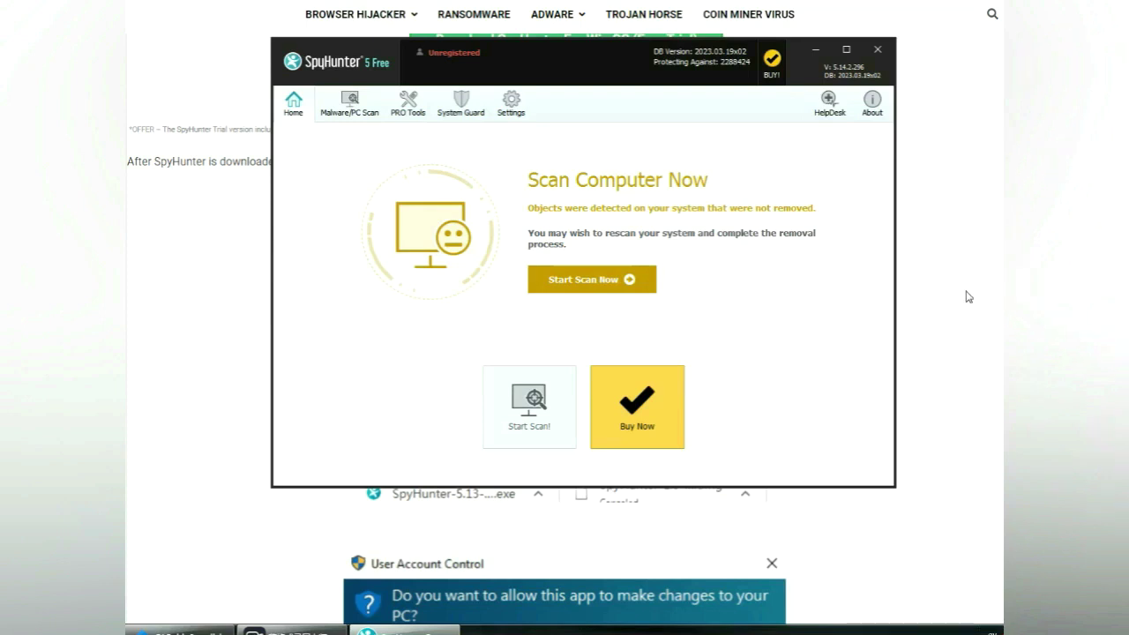
# Step: Scan the computer with SpyHunter and choose the FREE Trial (7-Days) for removing the detected malware
pyautogui.click(592, 279)
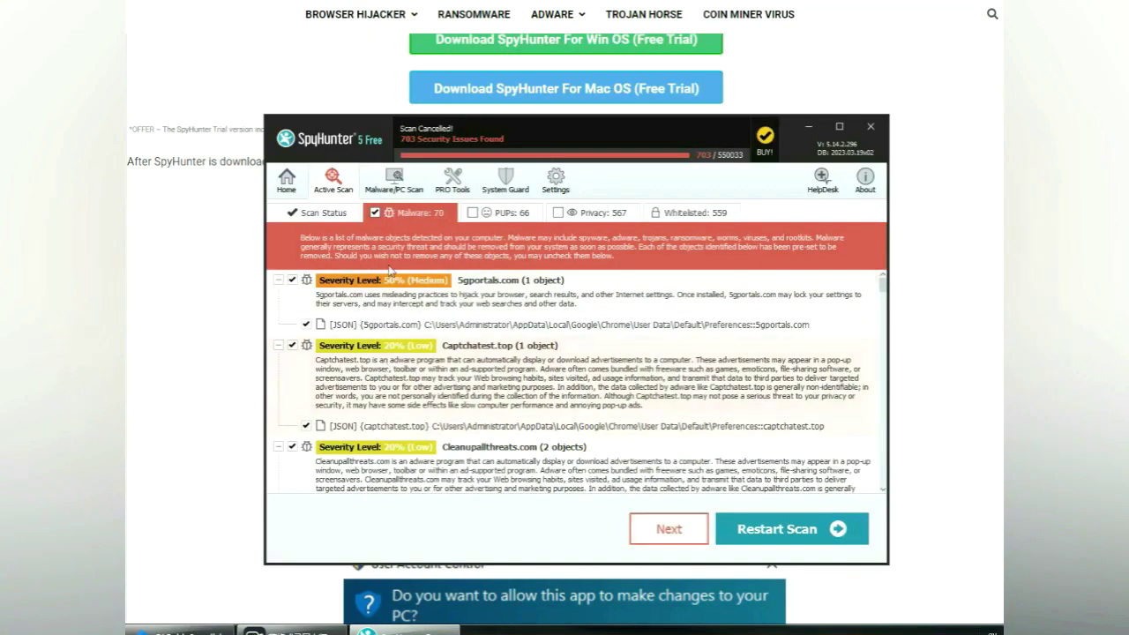
pyautogui.click(668, 529)
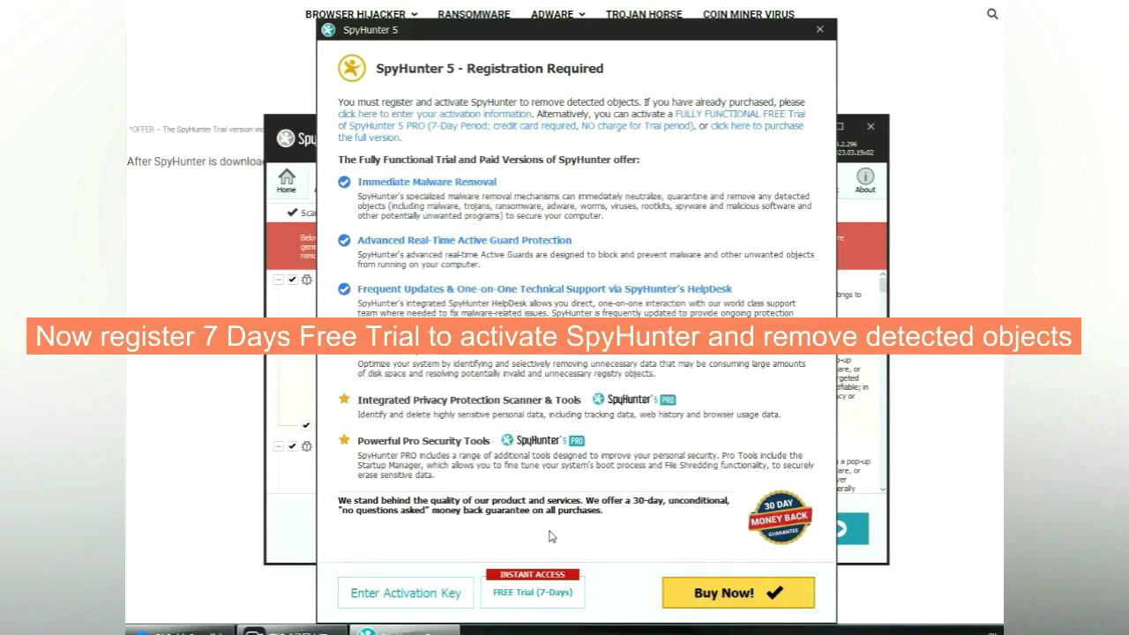
pyautogui.click(536, 595)
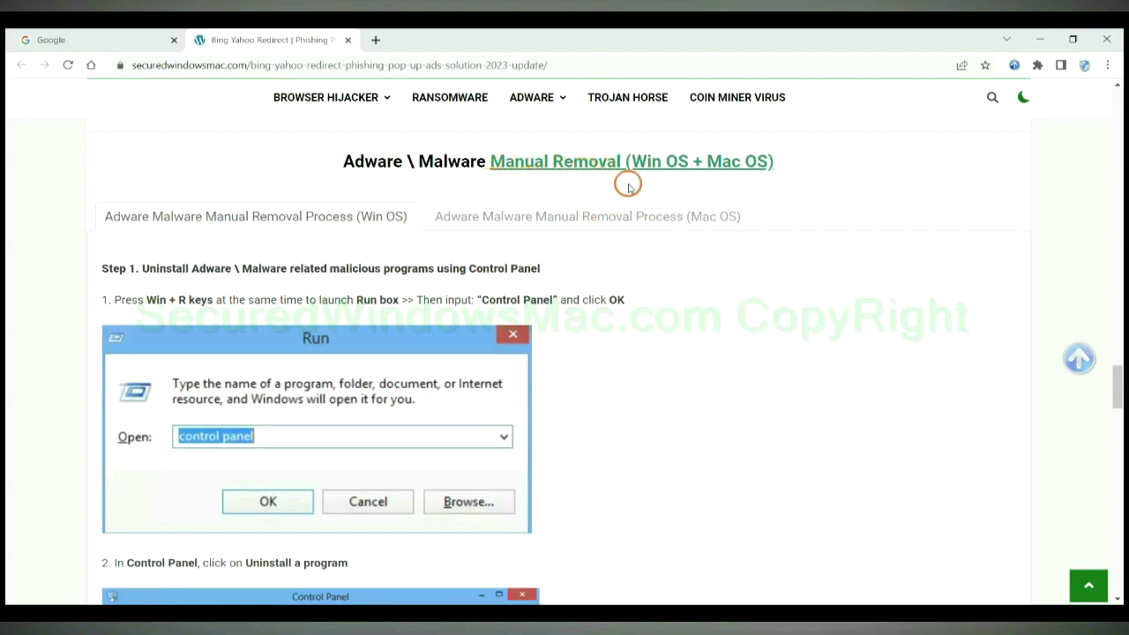
# Step: Show the Mac OS process in the guide's Manual Removal section and review Step 1 on deleting malicious apps
pyautogui.moveTo(631, 164); pyautogui.dragTo(689, 162)
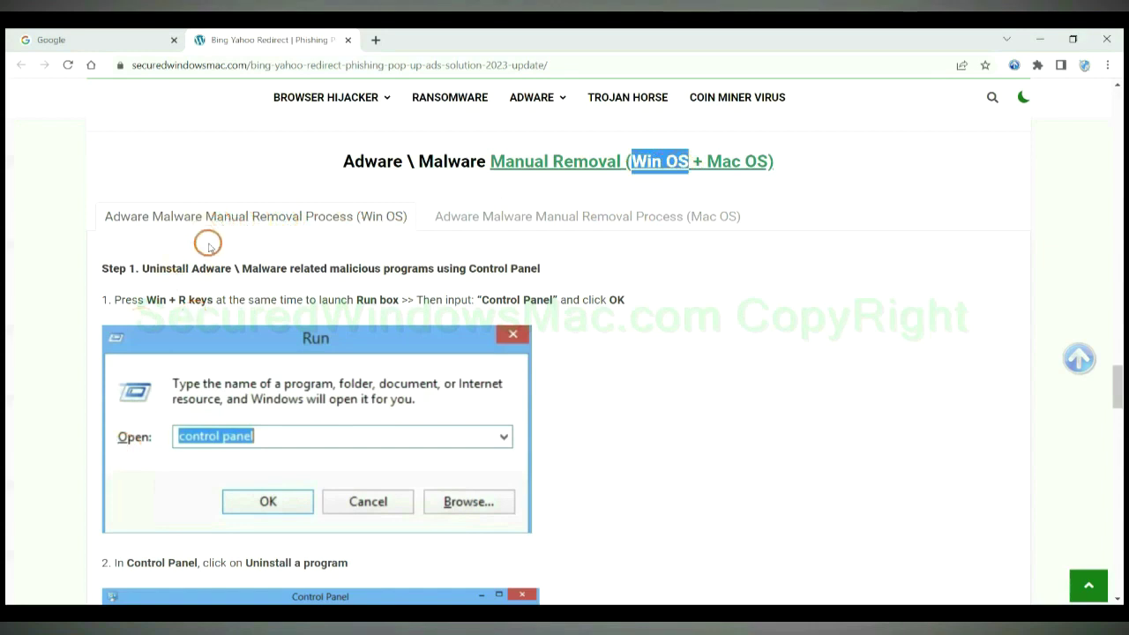
pyautogui.moveTo(707, 163); pyautogui.dragTo(768, 160)
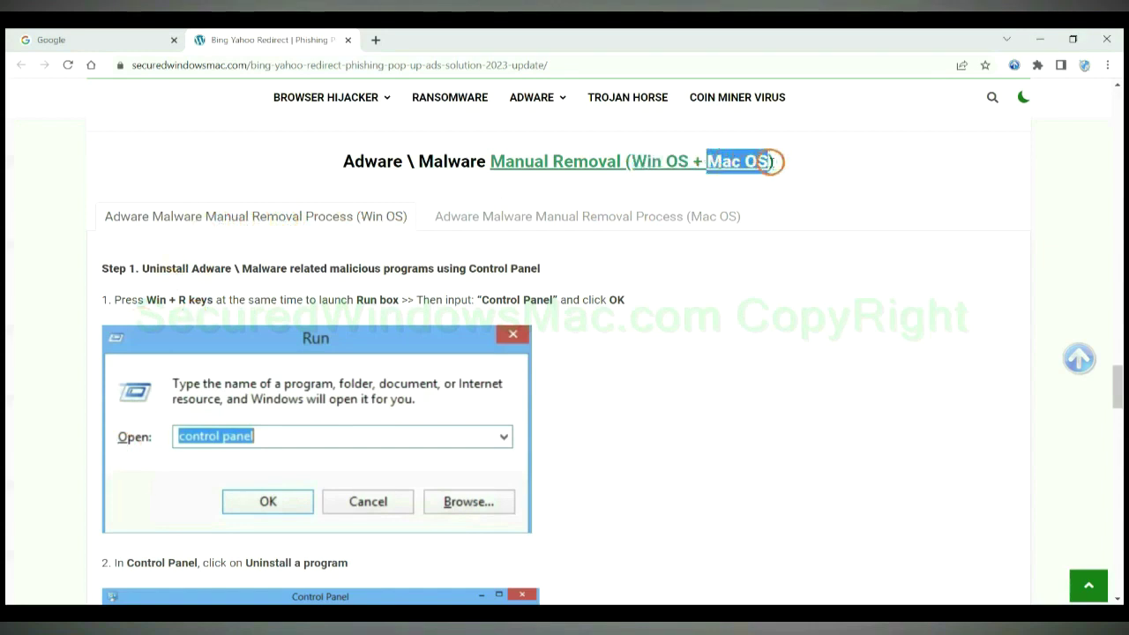
pyautogui.click(579, 211)
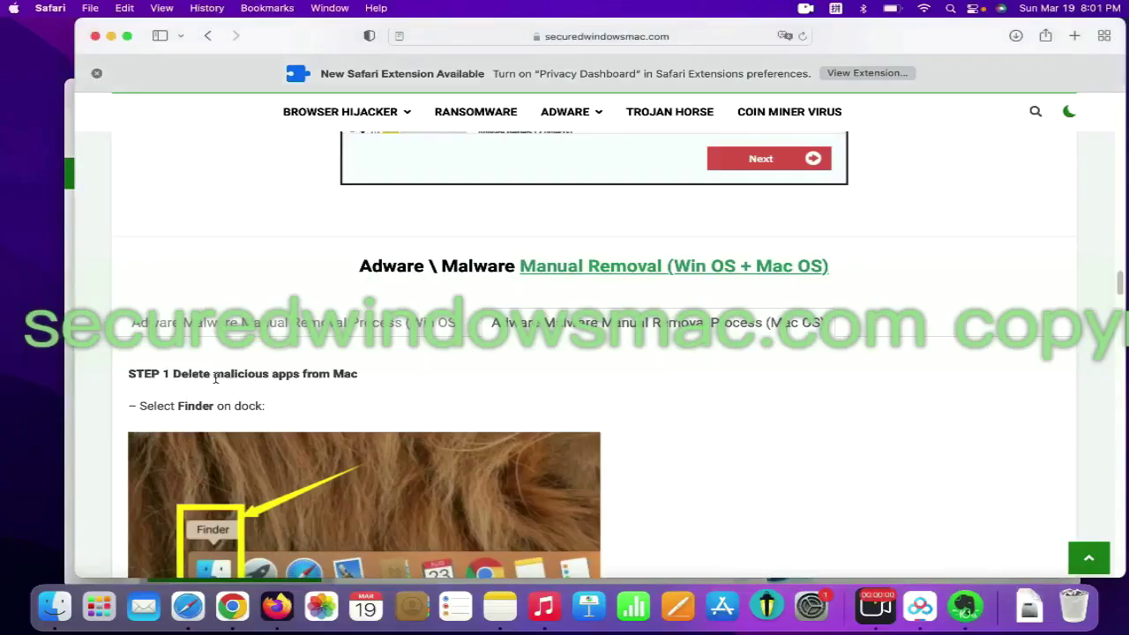
pyautogui.moveTo(178, 373); pyautogui.dragTo(288, 374)
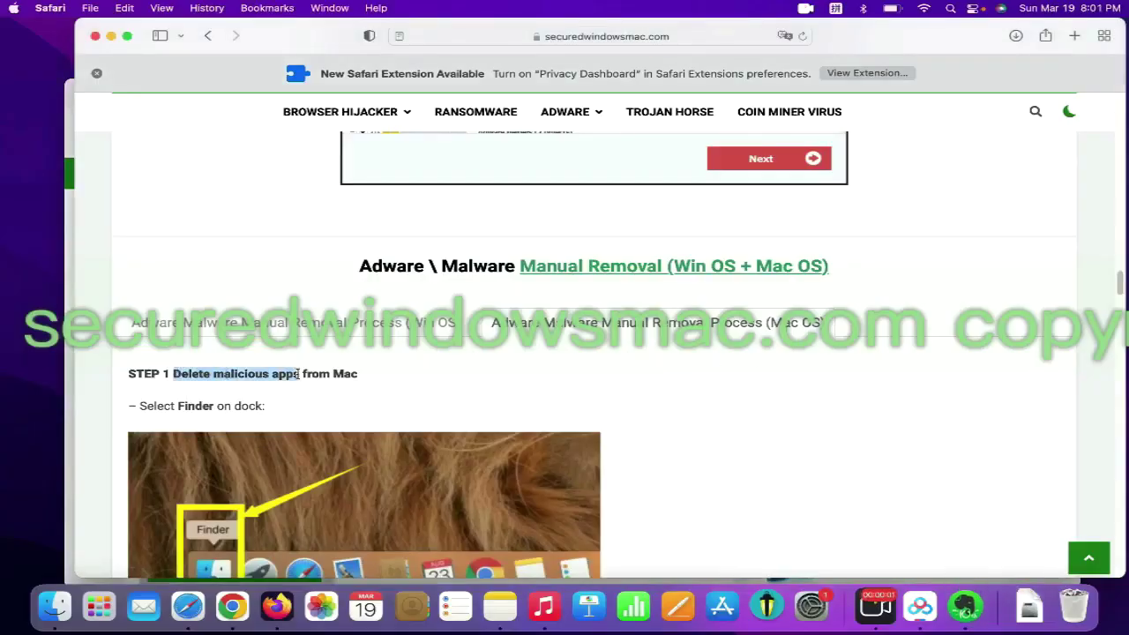
pyautogui.click(784, 392)
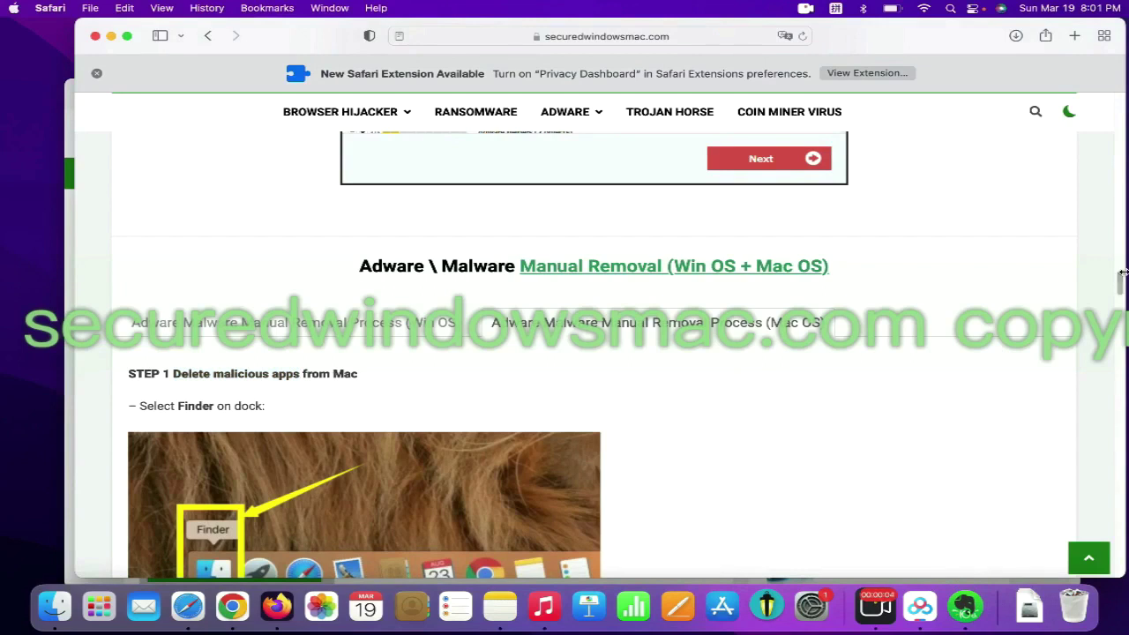
pyautogui.scroll(-6, 207, 327)
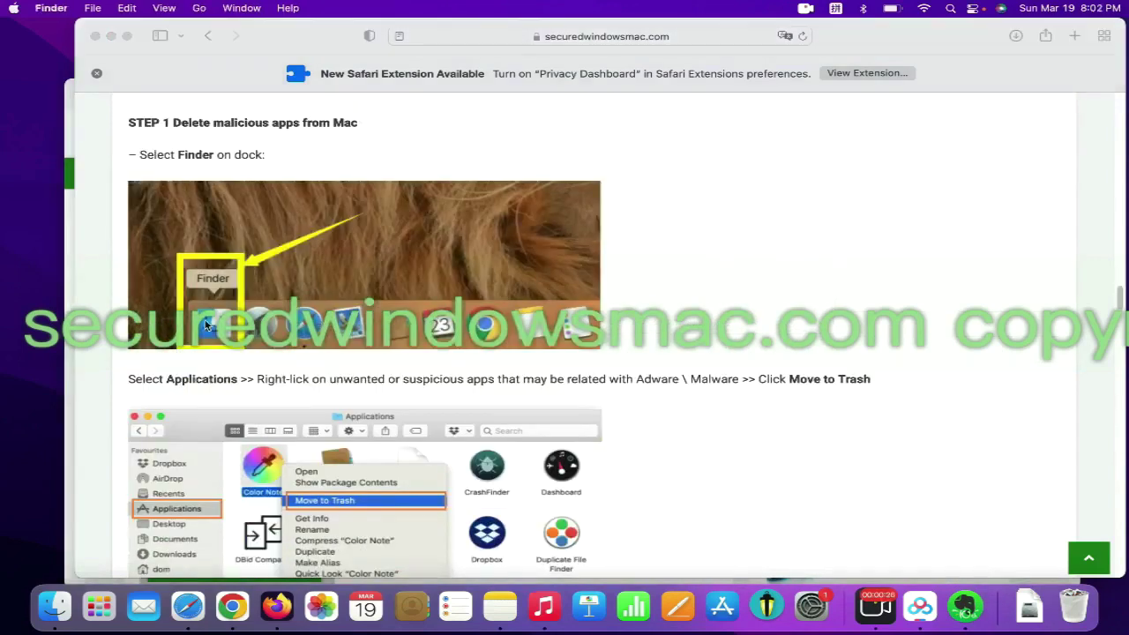
# Step: Switch to Finder, show the Applications folder and bring up the options for the BeeCut app
pyautogui.click(54, 606)
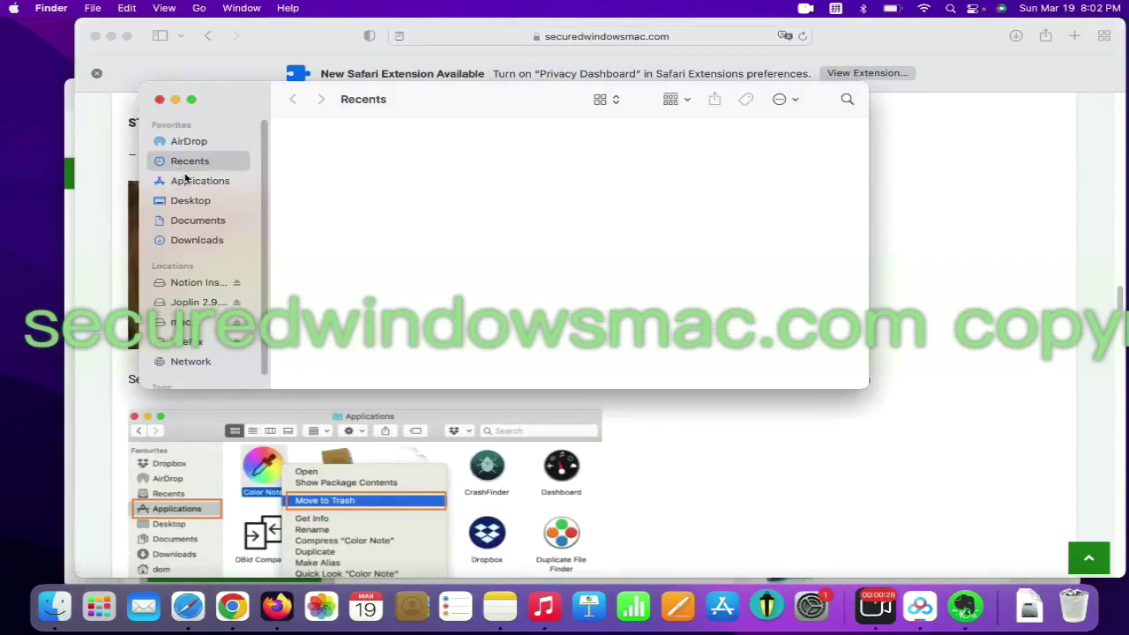
pyautogui.click(186, 180)
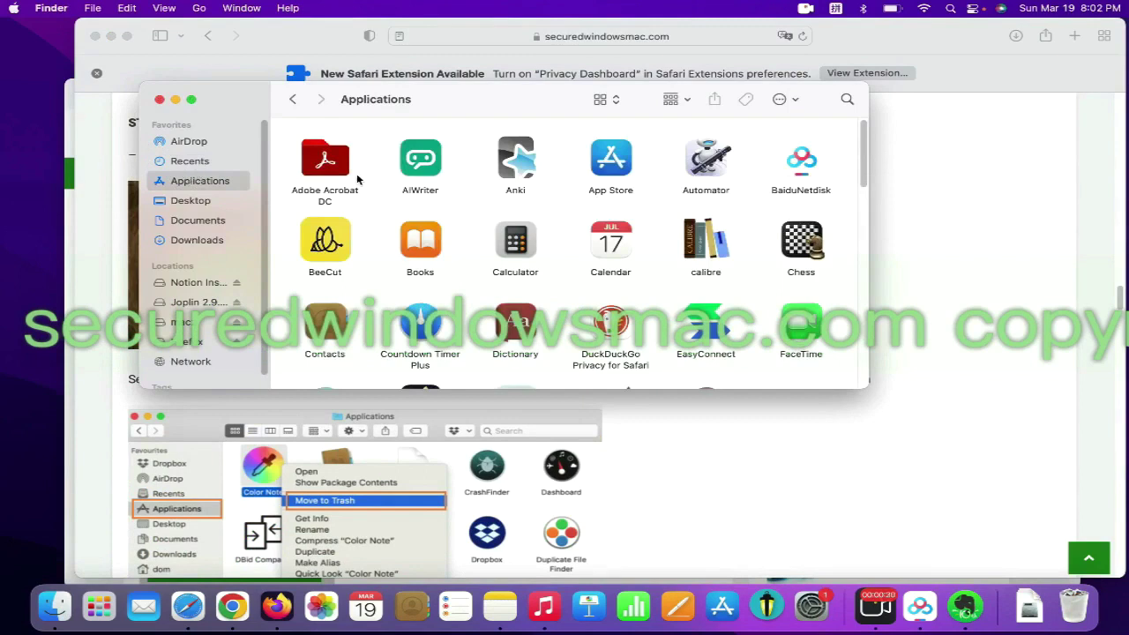
pyautogui.rightClick(320, 227)
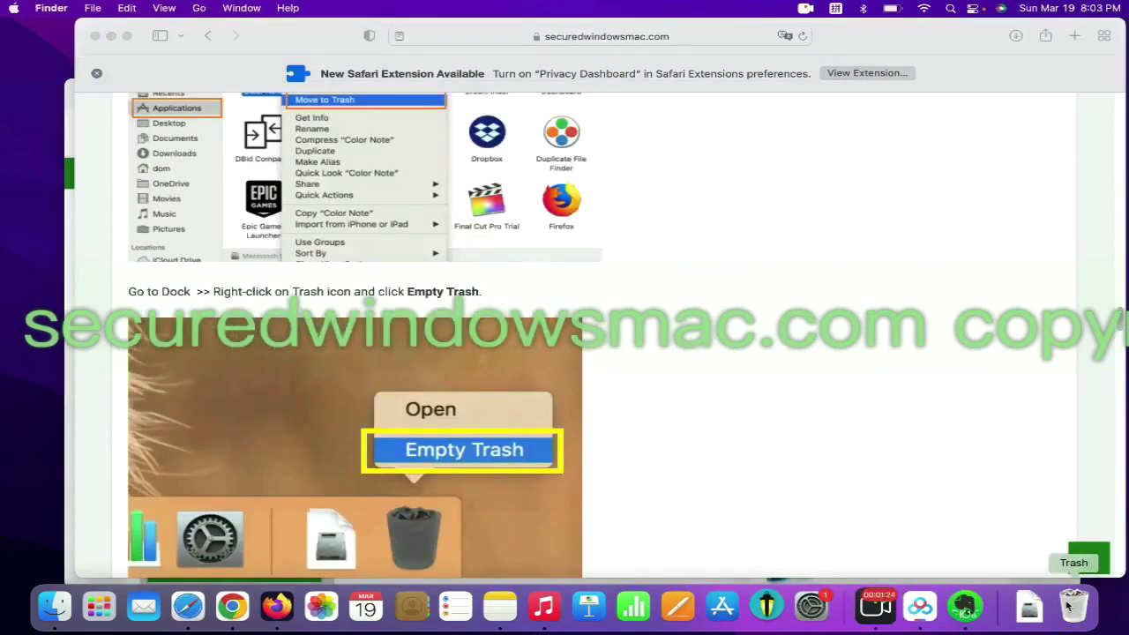
# Step: Bring up the Trash's options and return to the removal guide in Safari
pyautogui.rightClick(1068, 604)
pyautogui.click(796, 301)
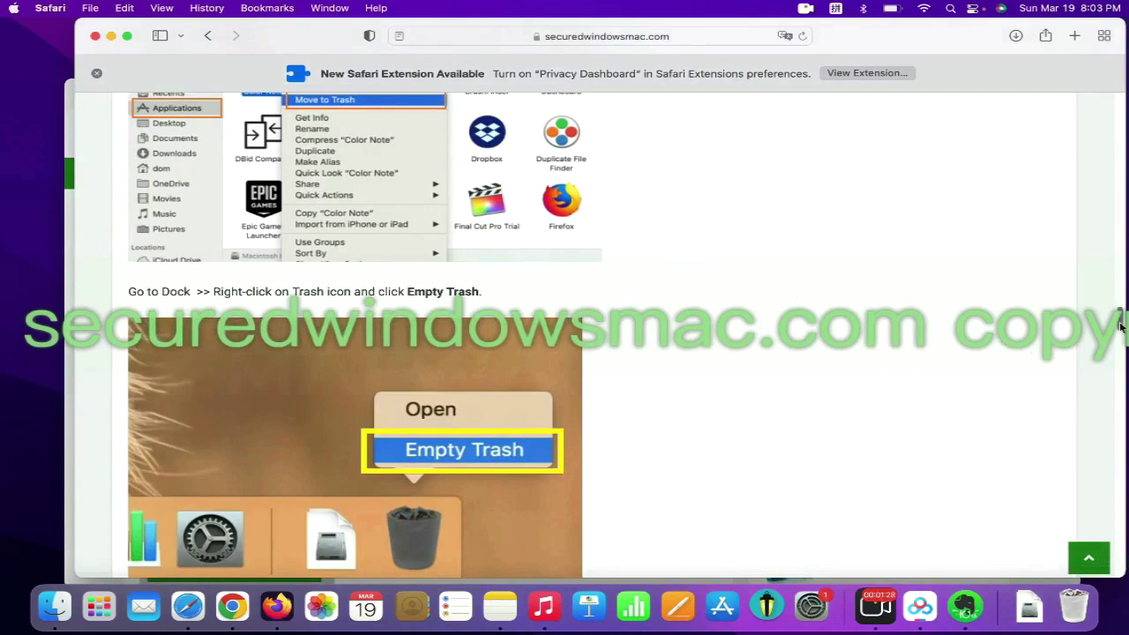
# Step: Go to the guide's Step 2 on uninstalling suspicious extensions and open Safari's Preferences
pyautogui.scroll(-8, 1120, 326)
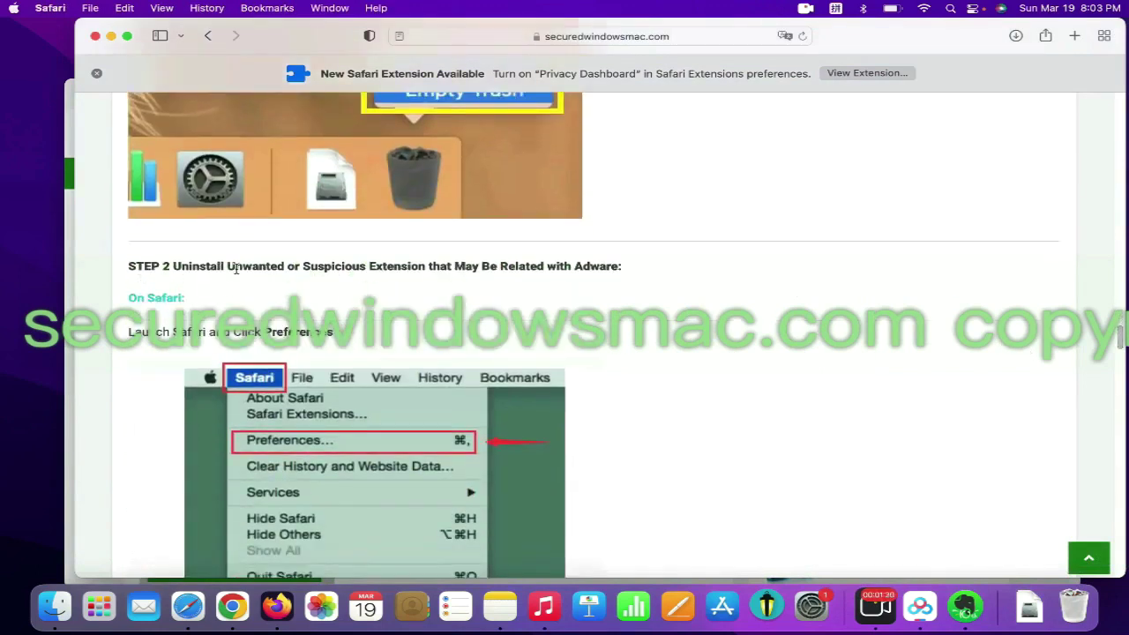
pyautogui.moveTo(428, 267); pyautogui.dragTo(185, 262)
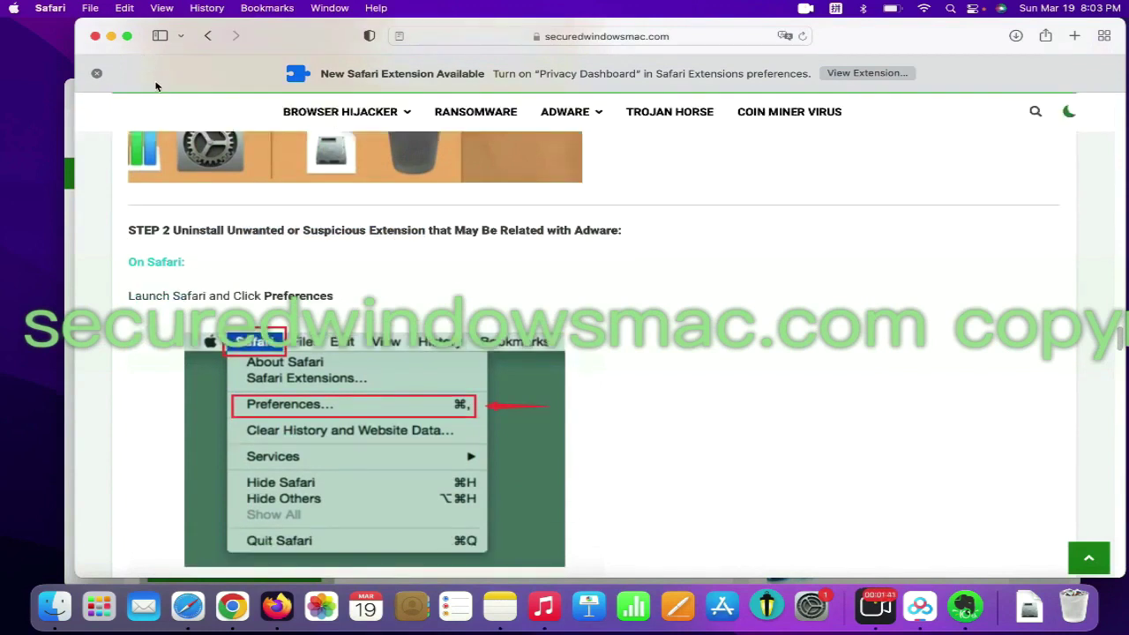
pyautogui.click(56, 10)
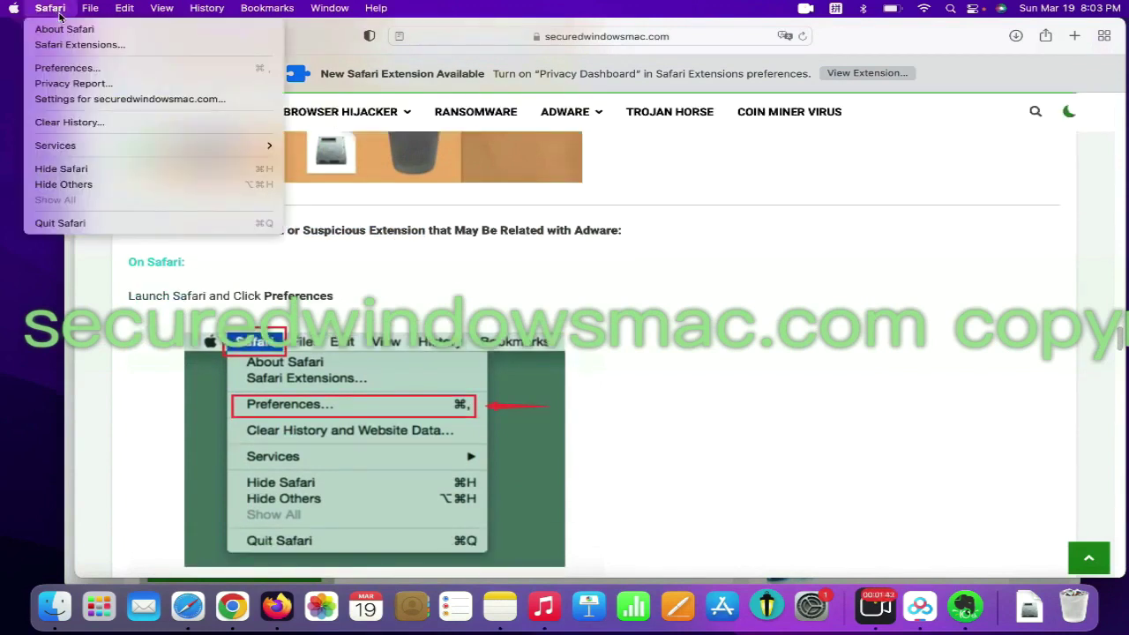
pyautogui.click(84, 68)
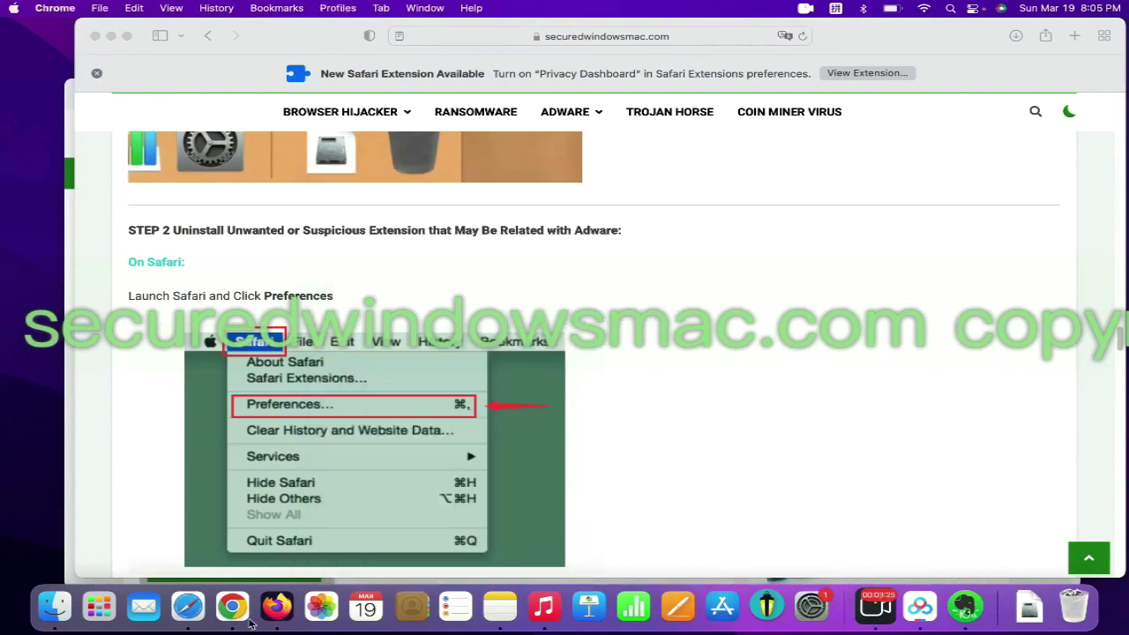
# Step: Switch to Chrome, open its extensions page and remove the "Netflix Party is now Teleparty" extension
pyautogui.click(247, 614)
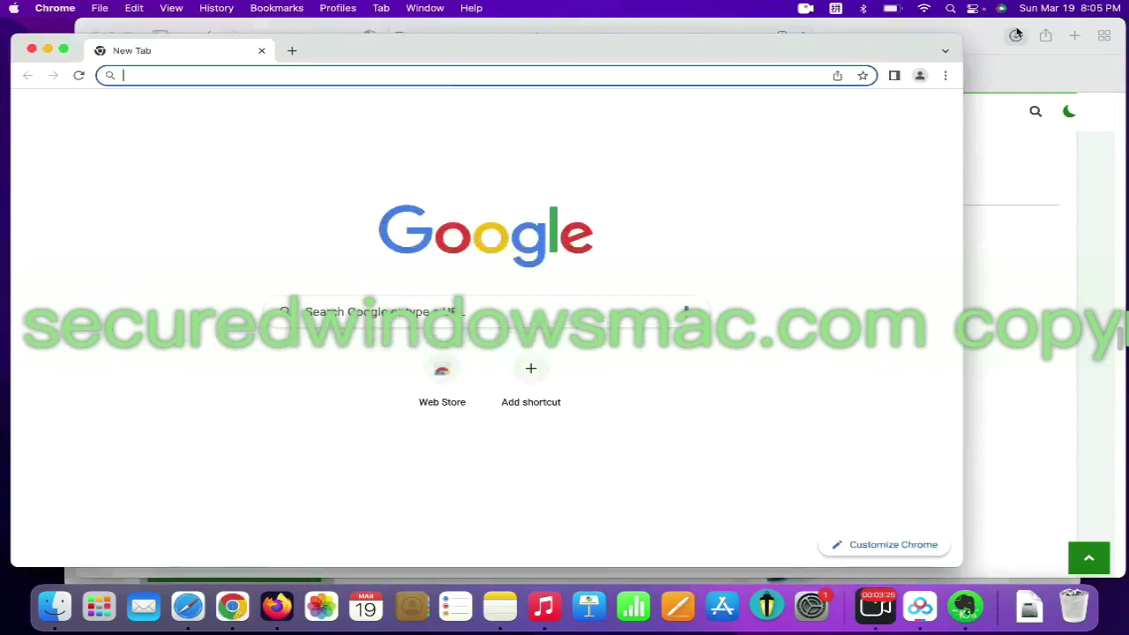
pyautogui.click(945, 78)
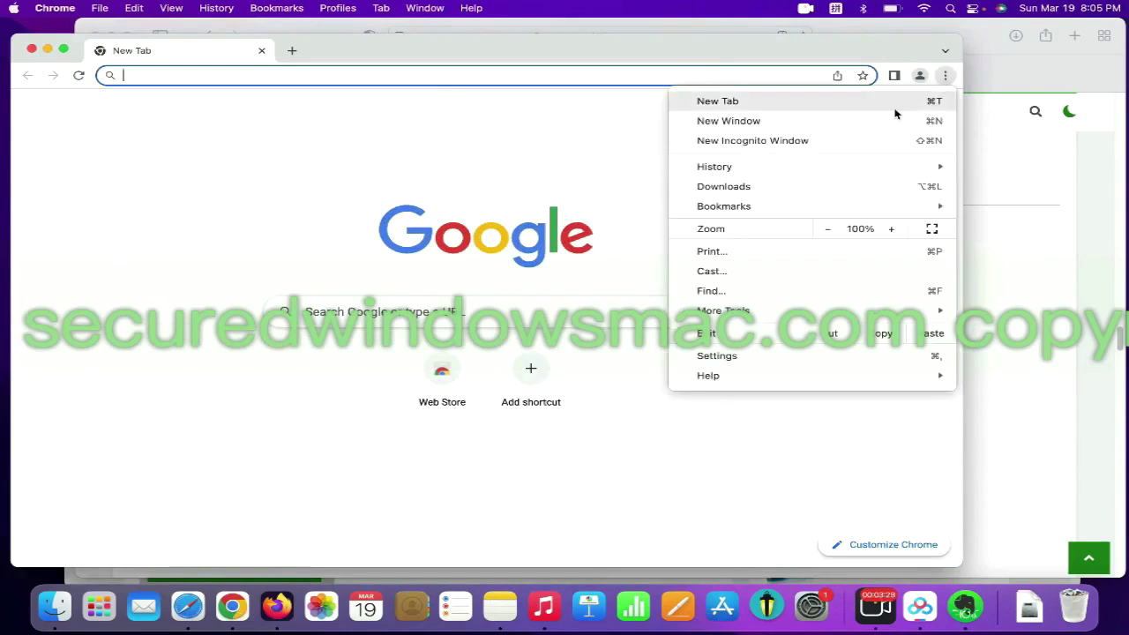
pyautogui.moveTo(789, 311)
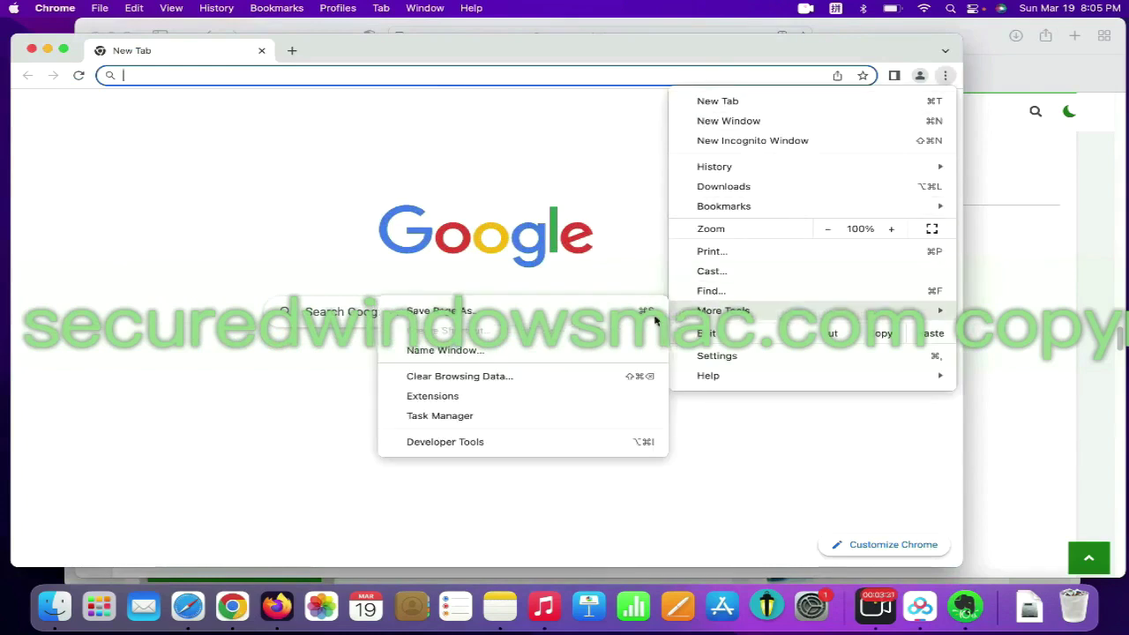
pyautogui.click(518, 395)
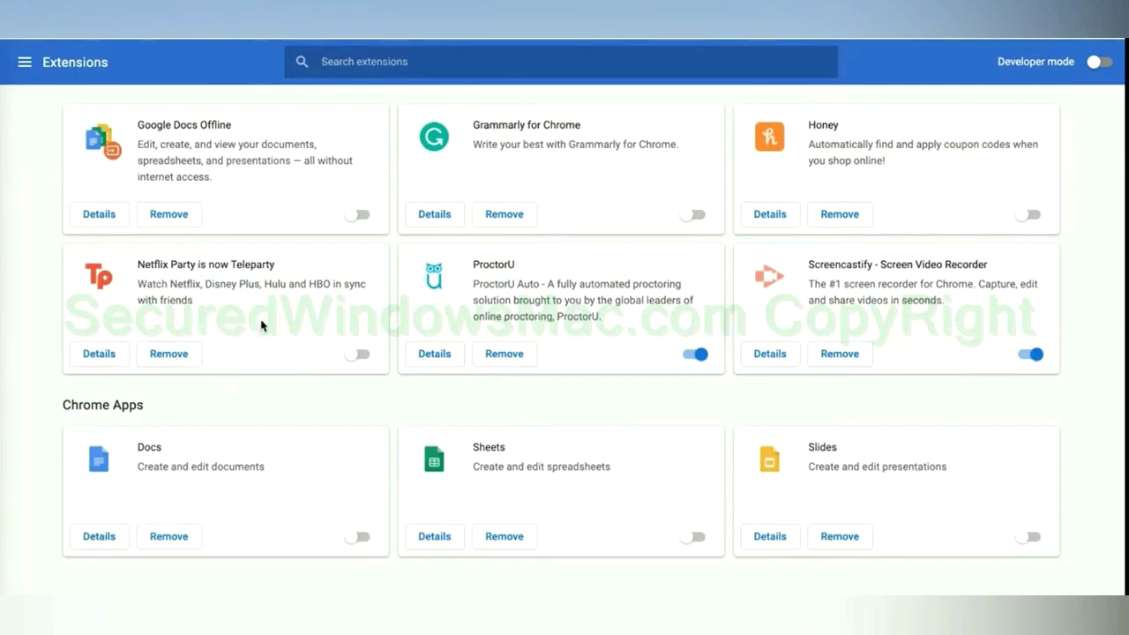
pyautogui.click(169, 357)
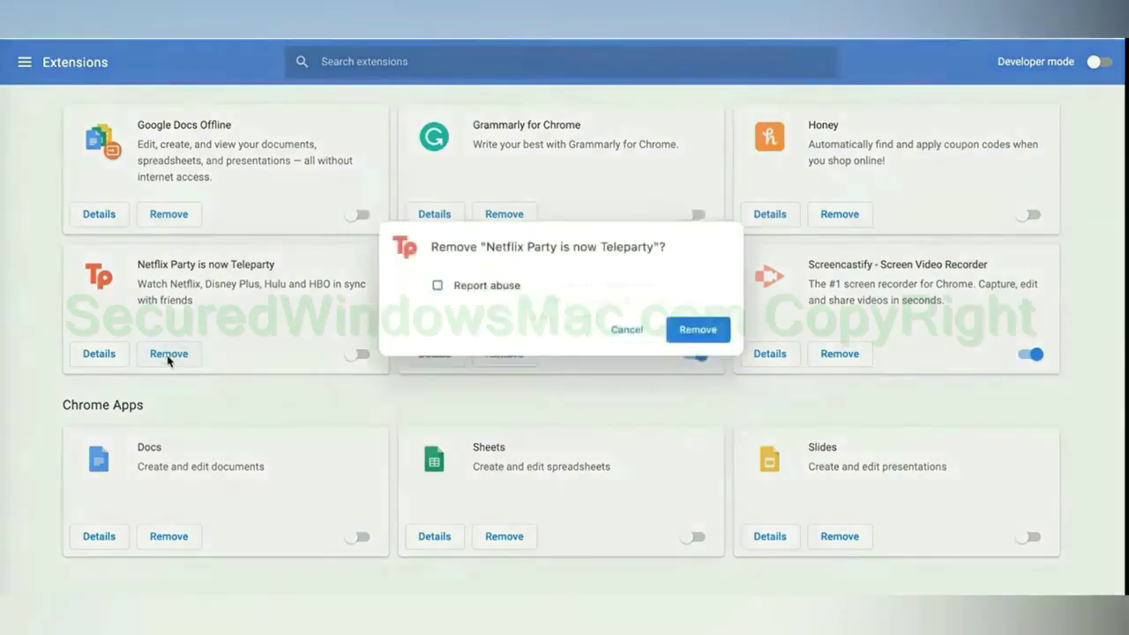
pyautogui.click(711, 348)
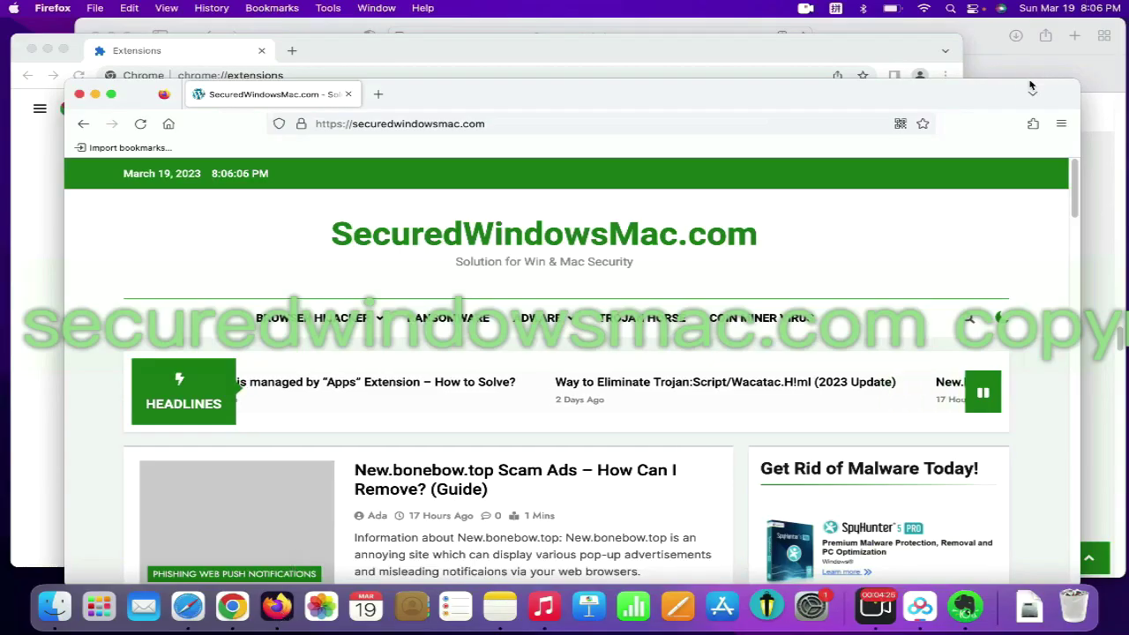
# Step: Open Firefox's extension management page and bring up the options for the Presearch.com Search Extension
pyautogui.click(1032, 123)
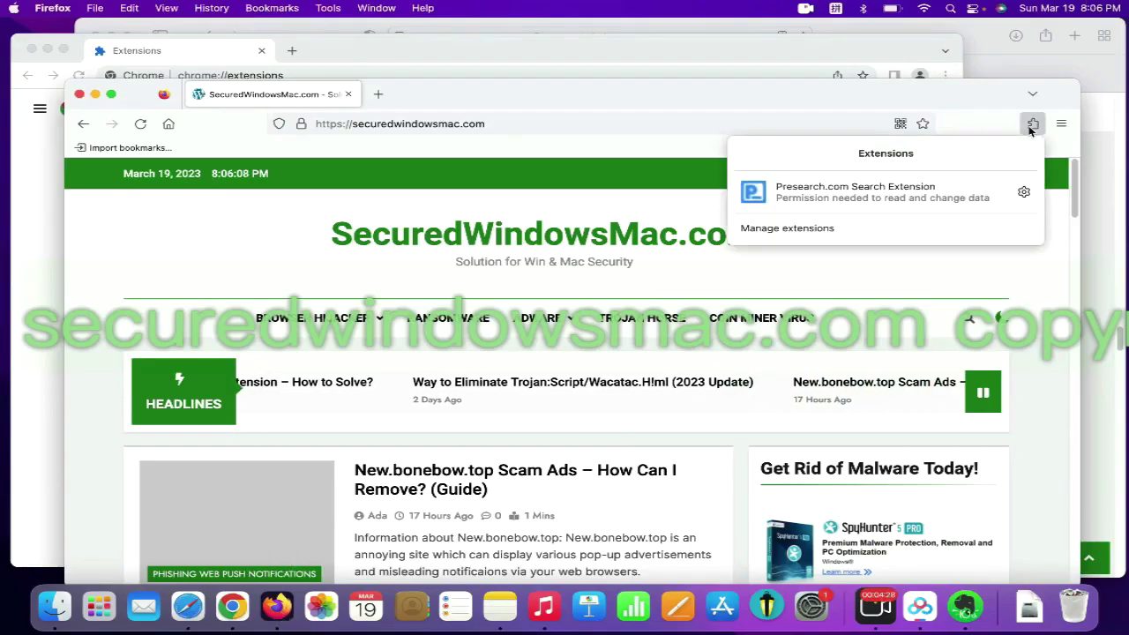
pyautogui.click(850, 226)
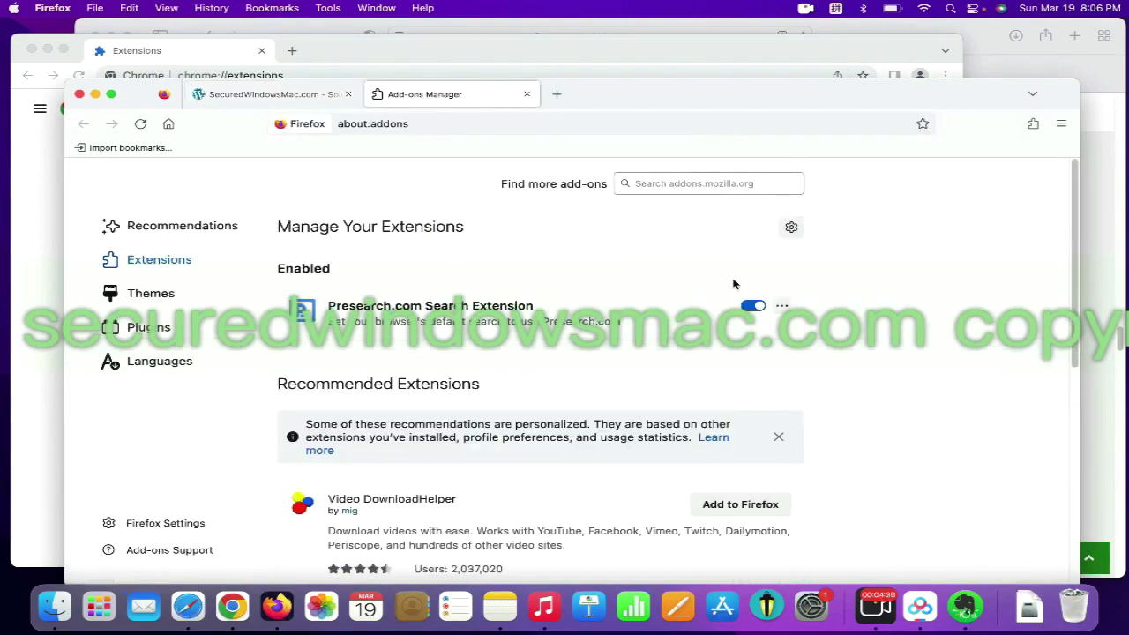
pyautogui.click(780, 305)
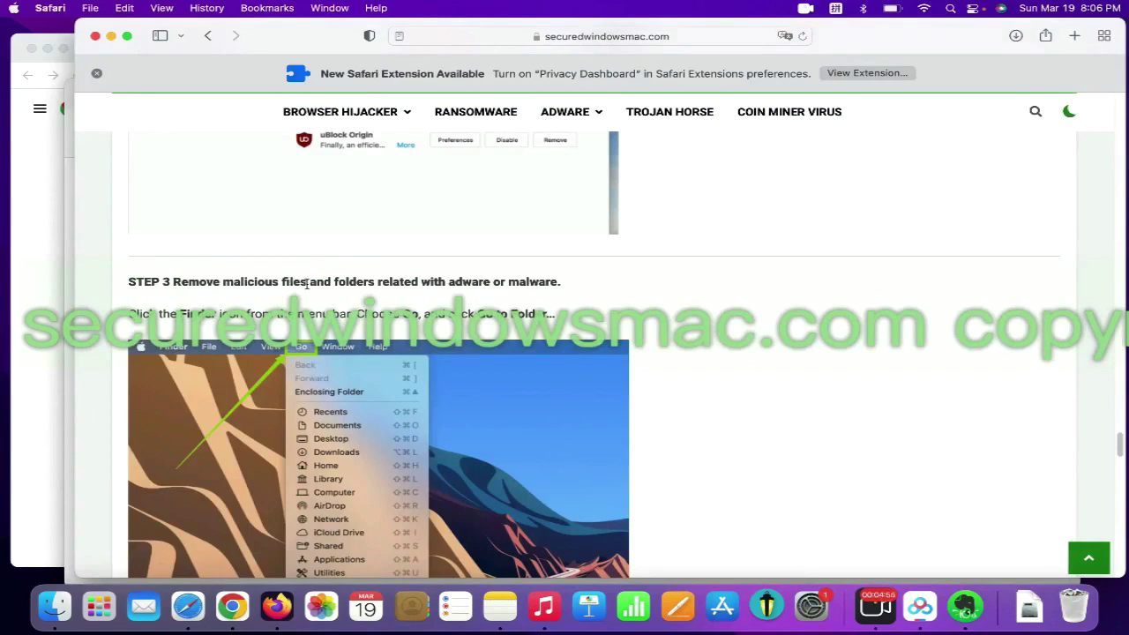
# Step: Review the guide's Step 3 on removing malicious files, and go to the folder /Library/LaunchAgents/ in Finder
pyautogui.moveTo(306, 282); pyautogui.dragTo(217, 280)
pyautogui.click(218, 269)
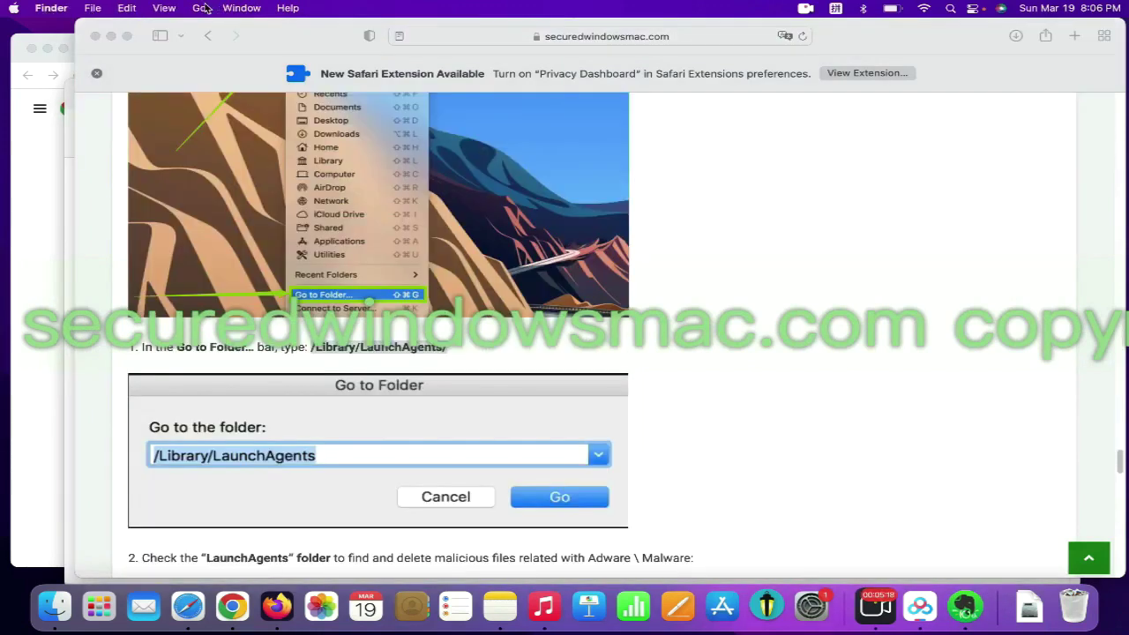
pyautogui.click(203, 8)
pyautogui.click(264, 301)
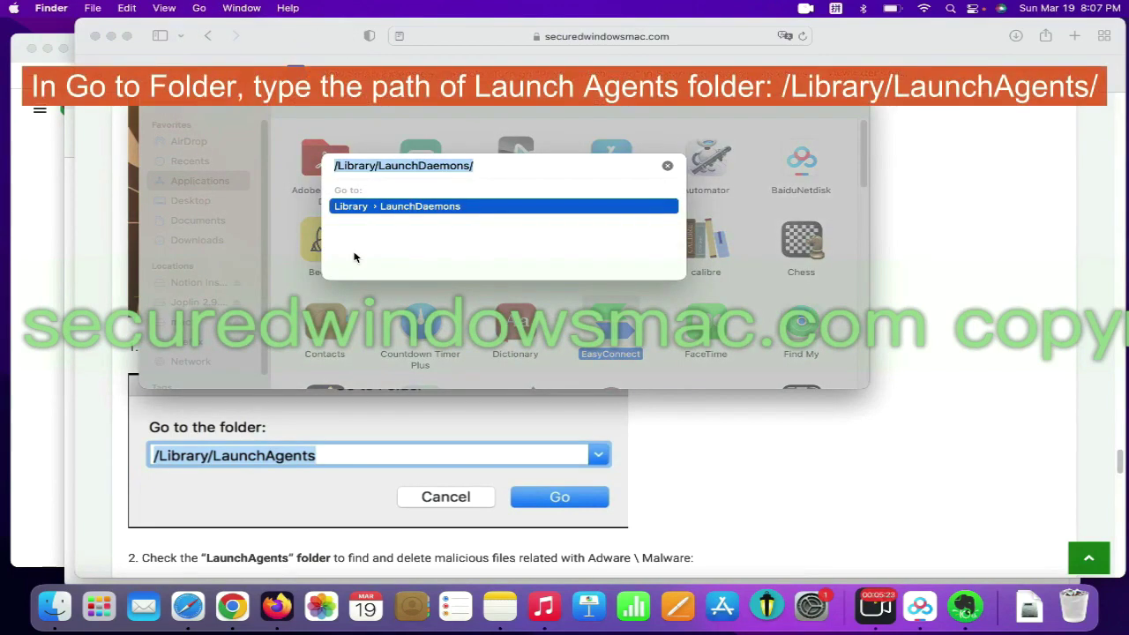
pyautogui.write('/Library/LaunchAgents/')
pyautogui.press('Return')
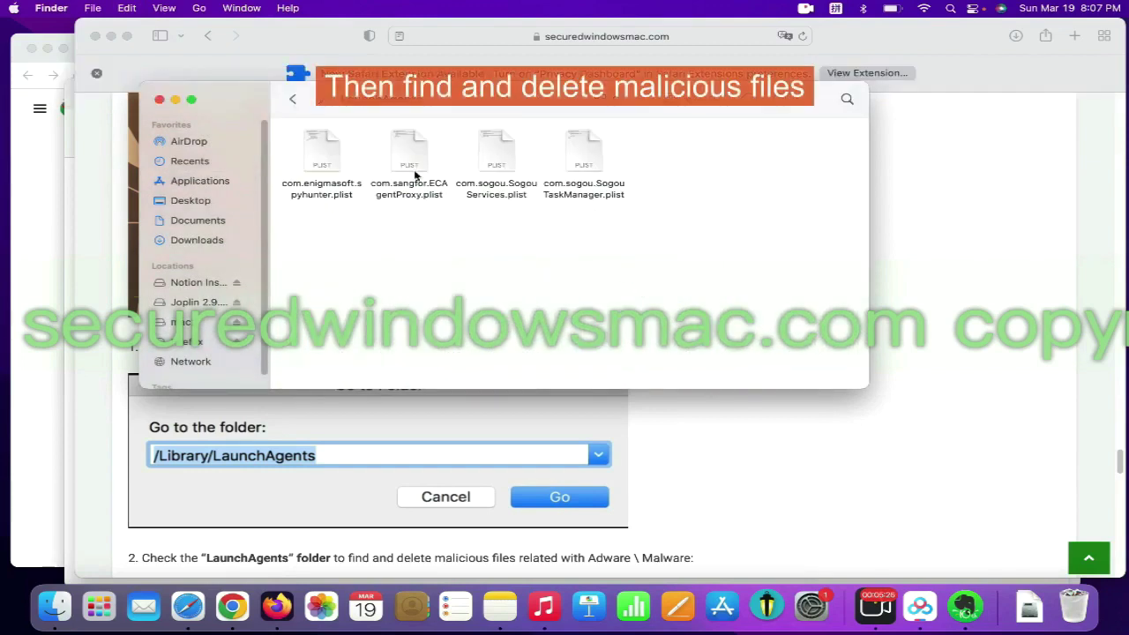
# Step: Move the file com.enigmasoft.spyhunter.plist from the LaunchAgents folder to the Trash
pyautogui.rightClick(343, 180)
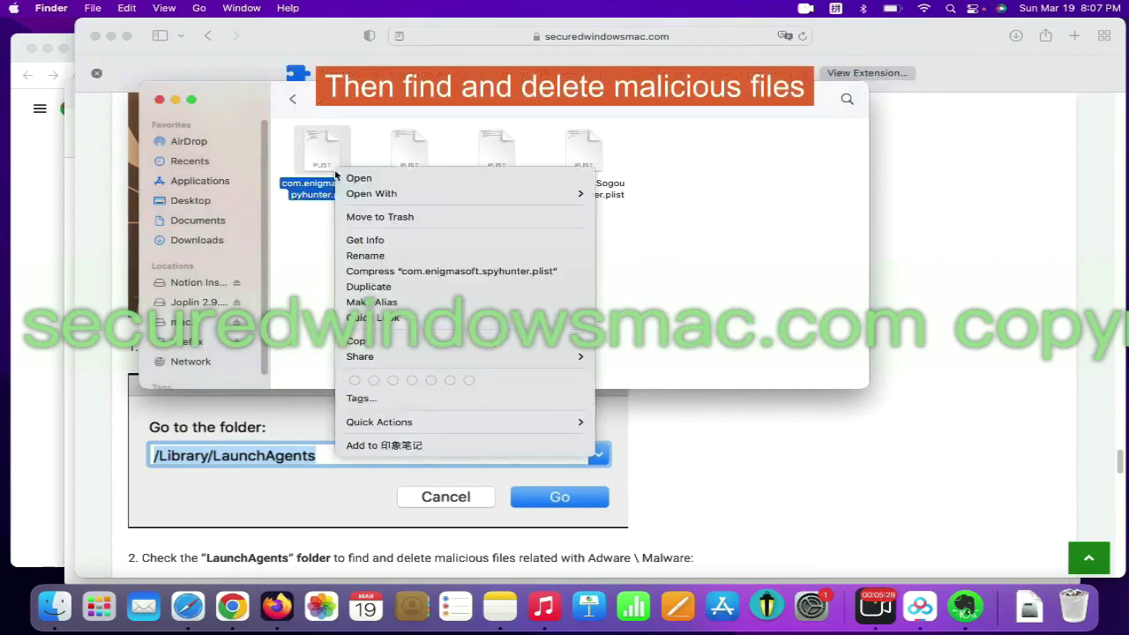
pyautogui.moveTo(364, 195)
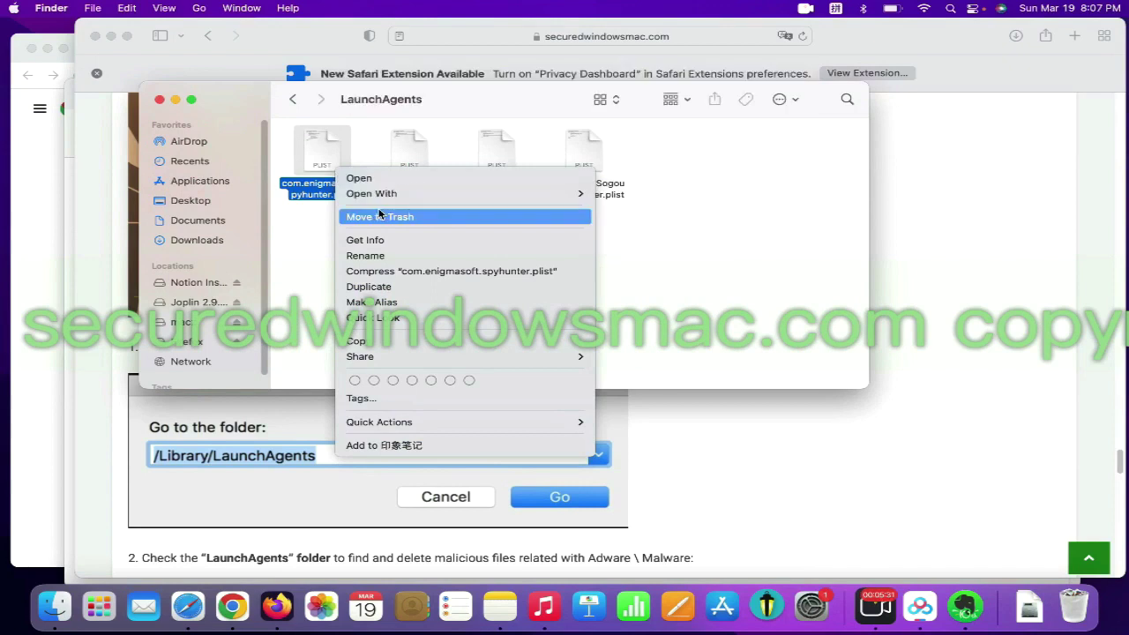
pyautogui.click(384, 216)
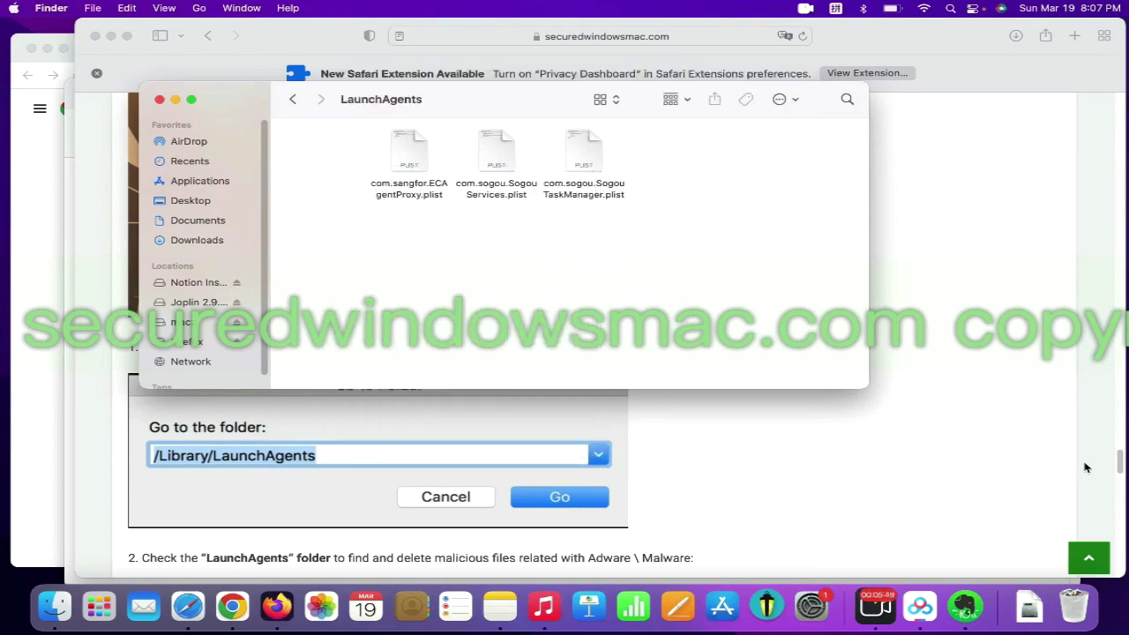
# Step: Return to the removal guide in Safari and copy the folder path ~/Library/Application Support/ from item 3
pyautogui.click(822, 442)
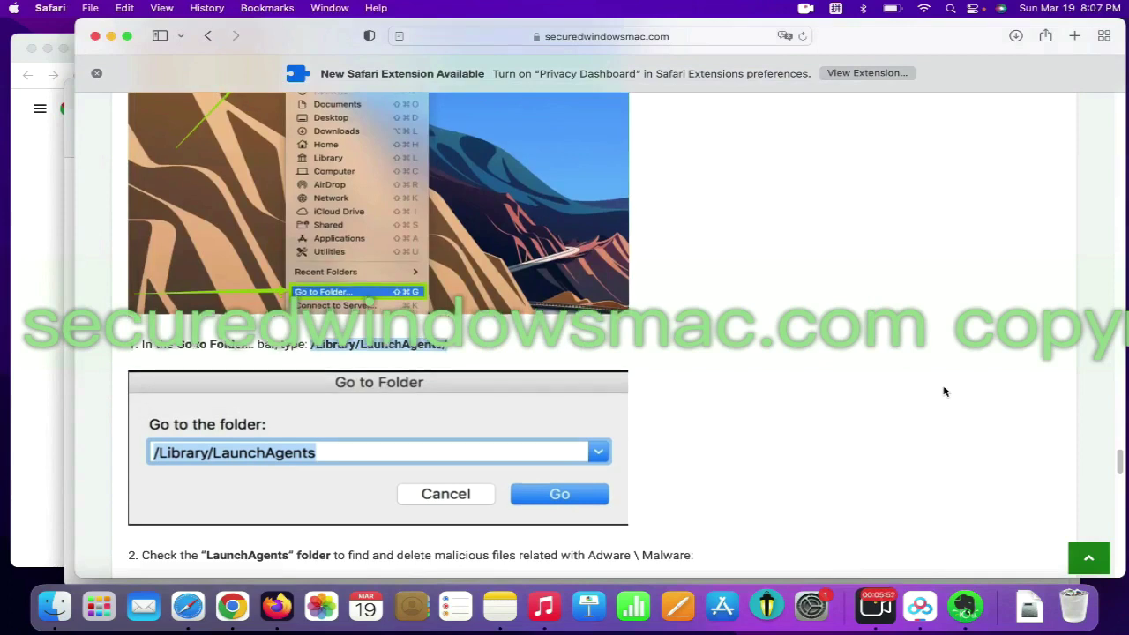
pyautogui.scroll(-1, 944, 390)
pyautogui.scroll(-10, 943, 391)
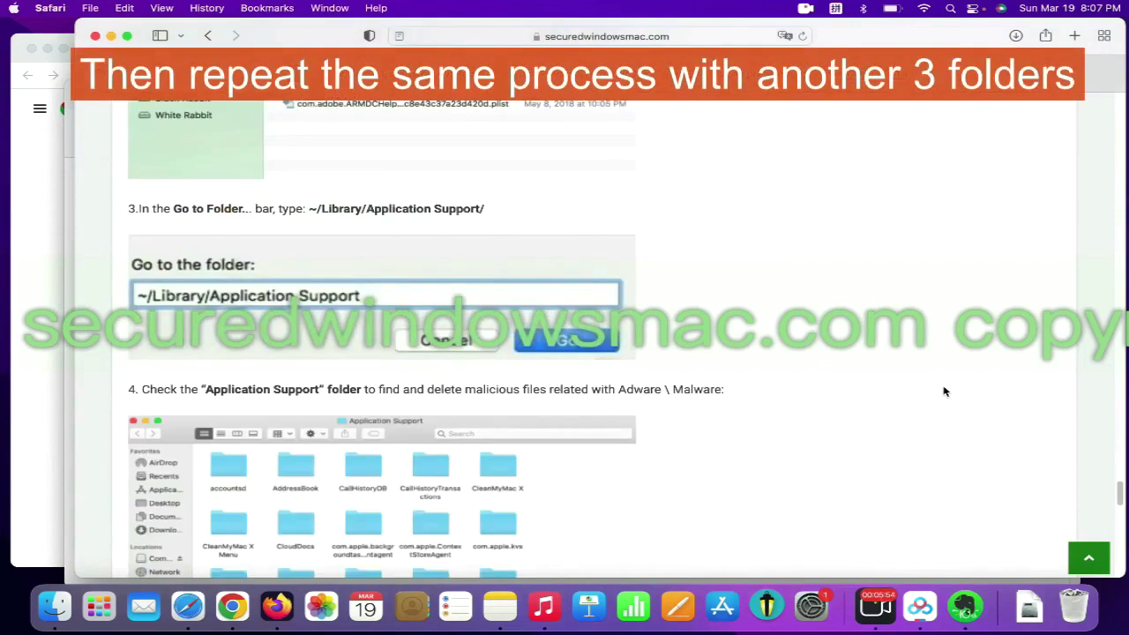
pyautogui.moveTo(307, 160); pyautogui.dragTo(520, 164)
pyautogui.press('super+c')
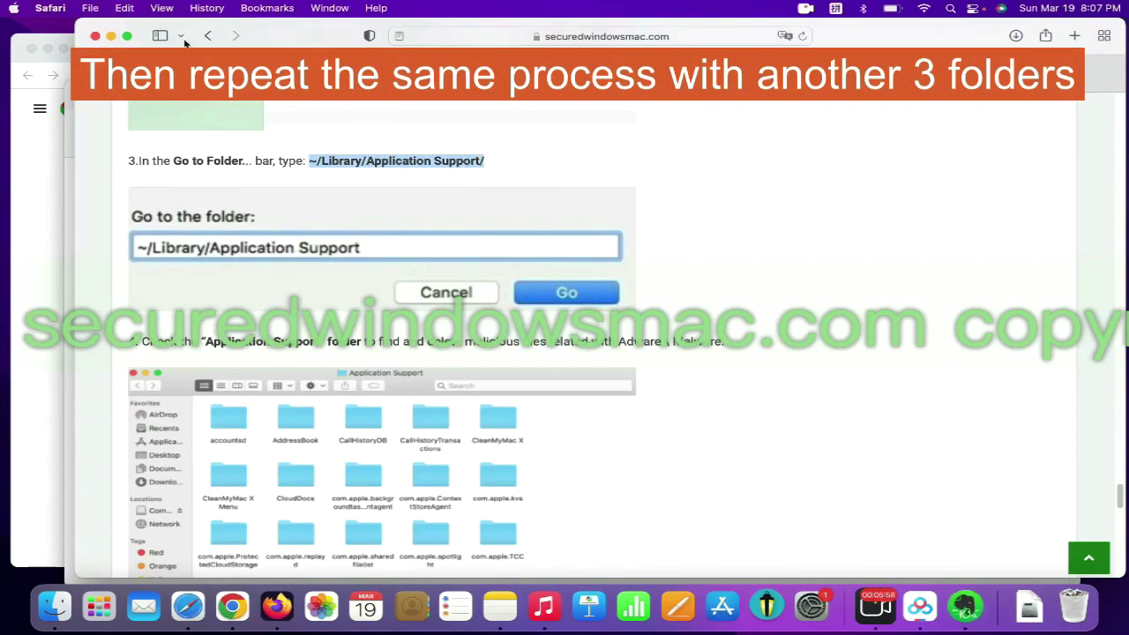
# Step: Go to the copied Application Support path in Finder and bring up the options for the Goldenfrog folder
pyautogui.click(212, 18)
pyautogui.click(200, 8)
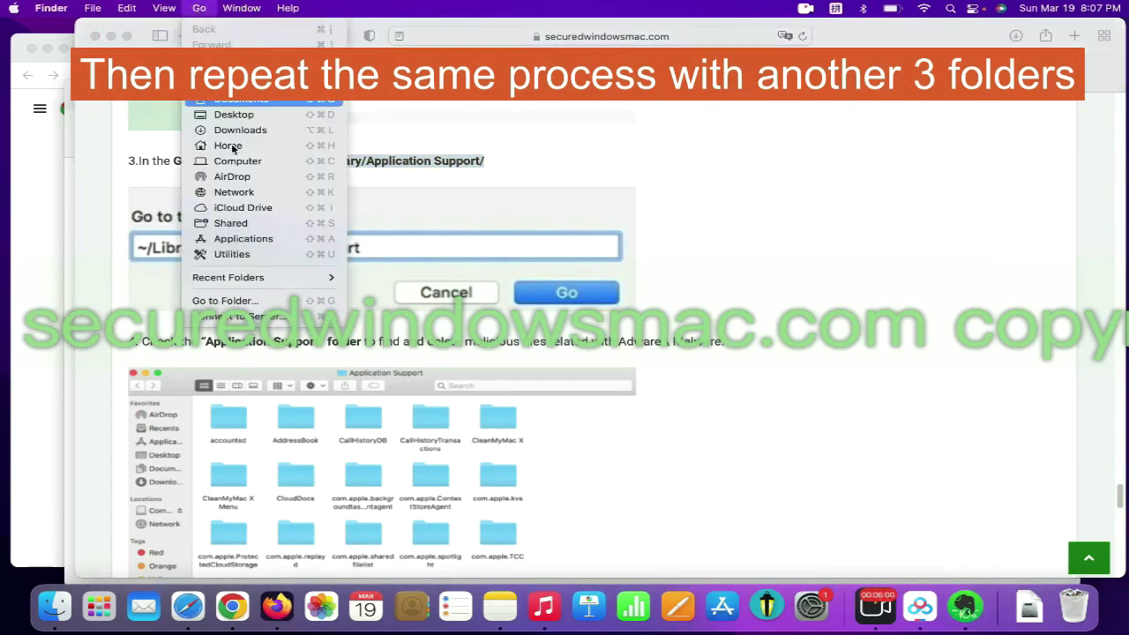
pyautogui.click(264, 300)
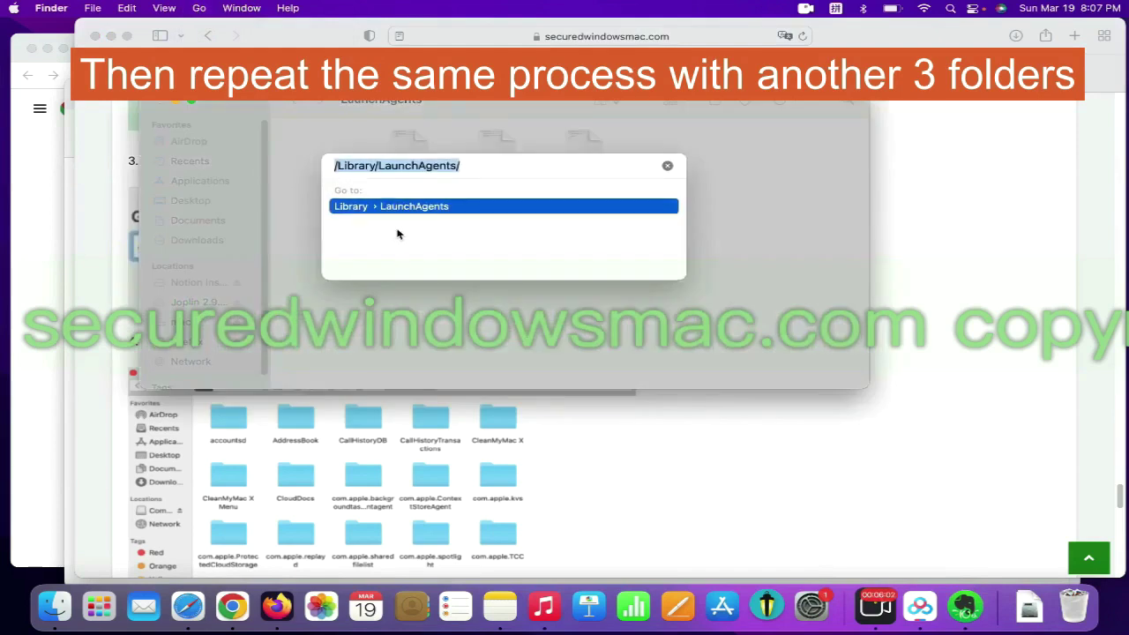
pyautogui.press('super+v')
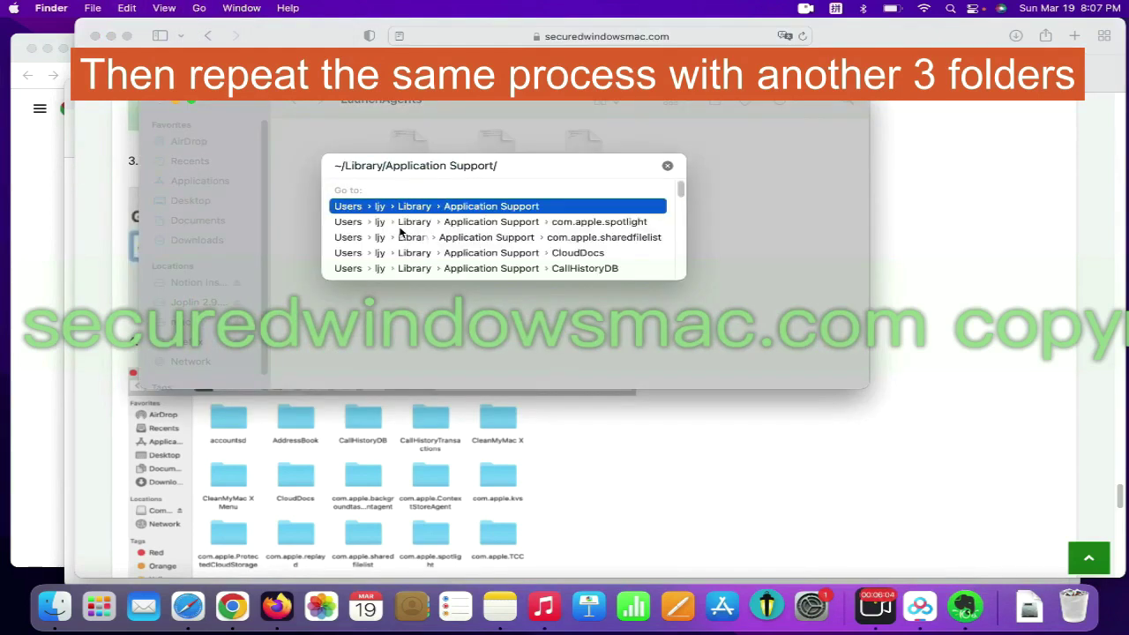
pyautogui.press('Return')
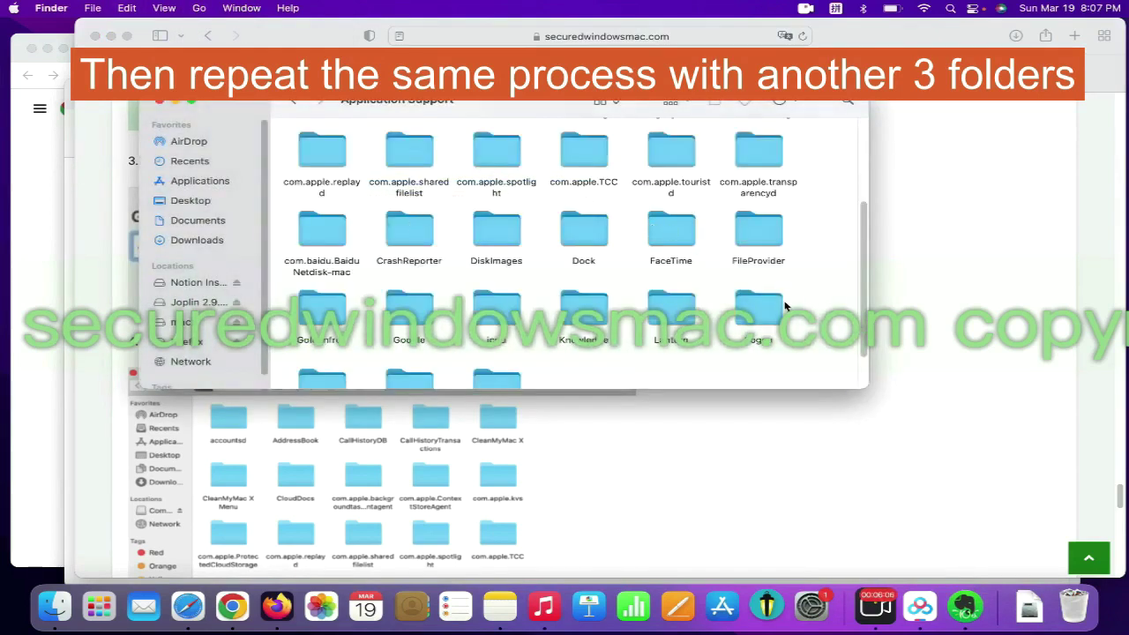
pyautogui.scroll(1, 596, 241)
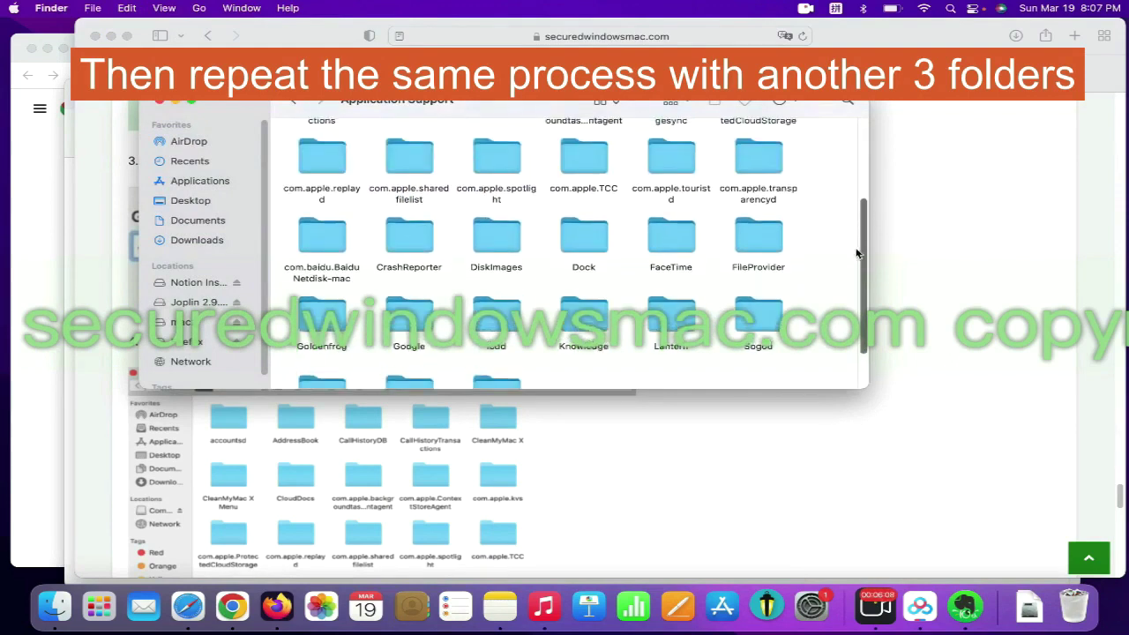
pyautogui.rightClick(330, 324)
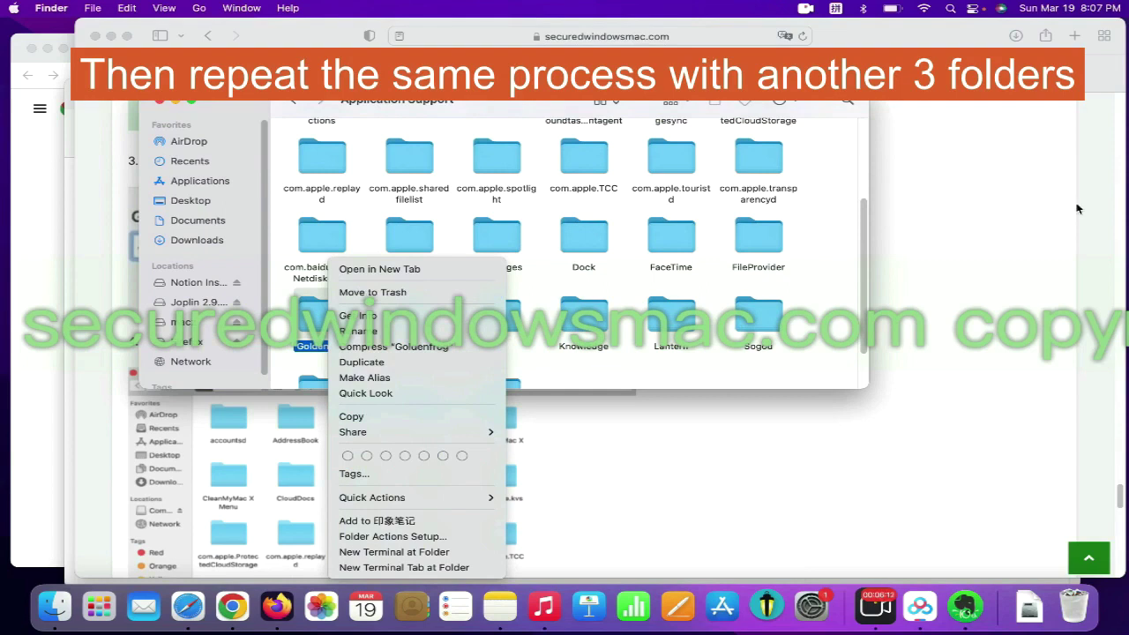
# Step: Return to the removal guide in Safari and copy the folder path ~/Library/LaunchAgents/ from item 5
pyautogui.click(889, 206)
pyautogui.scroll(-1, 726, 362)
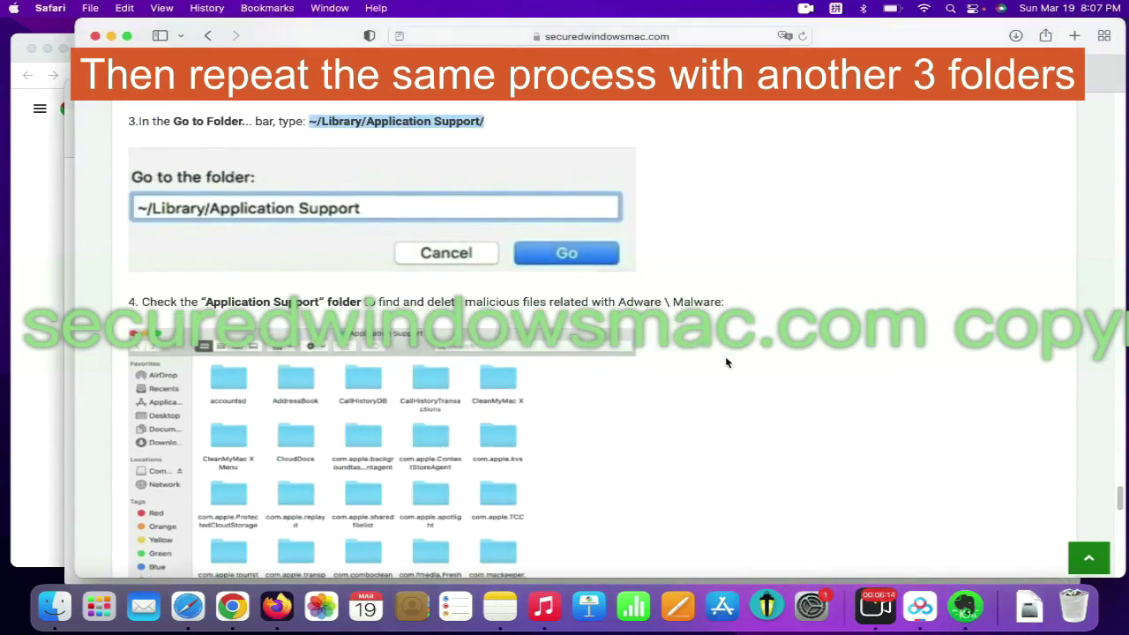
pyautogui.scroll(-6, 727, 362)
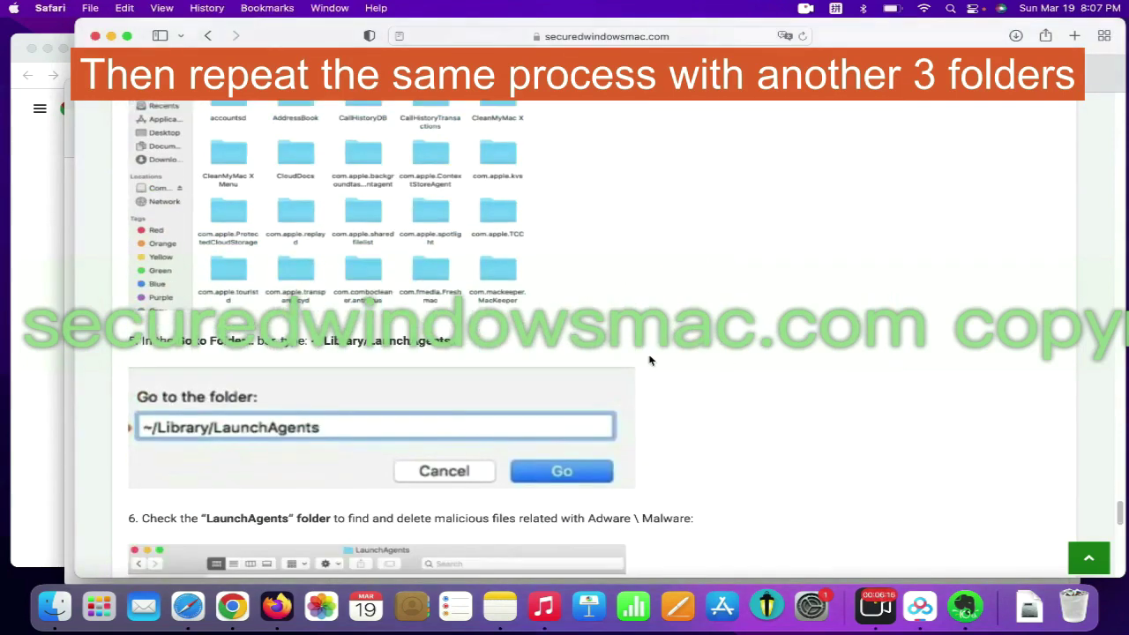
pyautogui.moveTo(310, 347); pyautogui.dragTo(436, 343)
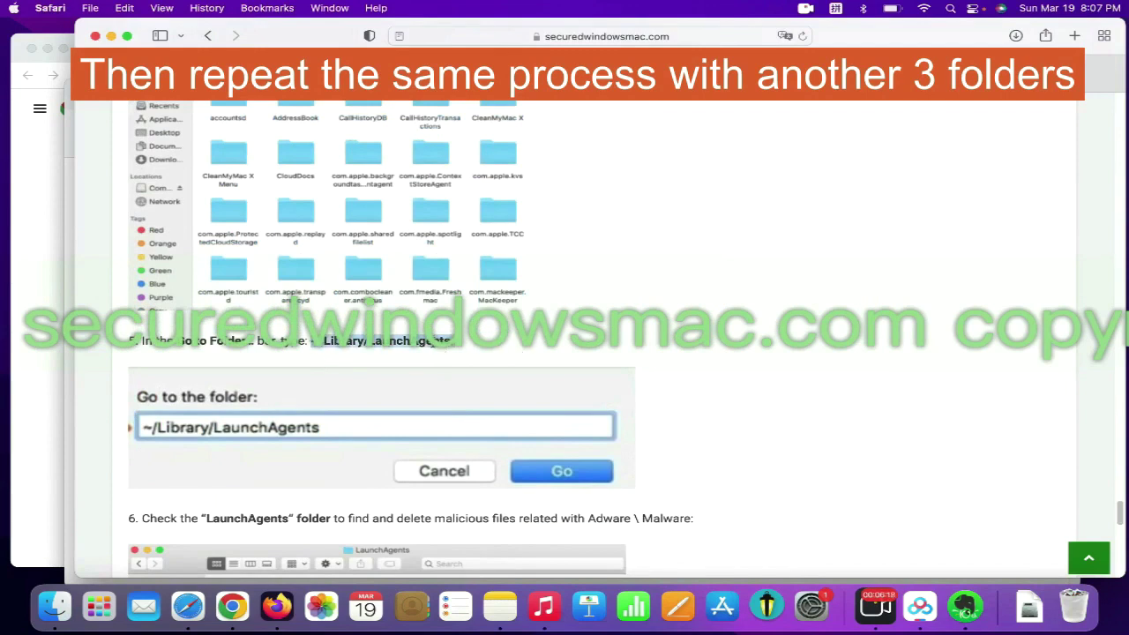
pyautogui.rightClick(433, 344)
pyautogui.click(476, 403)
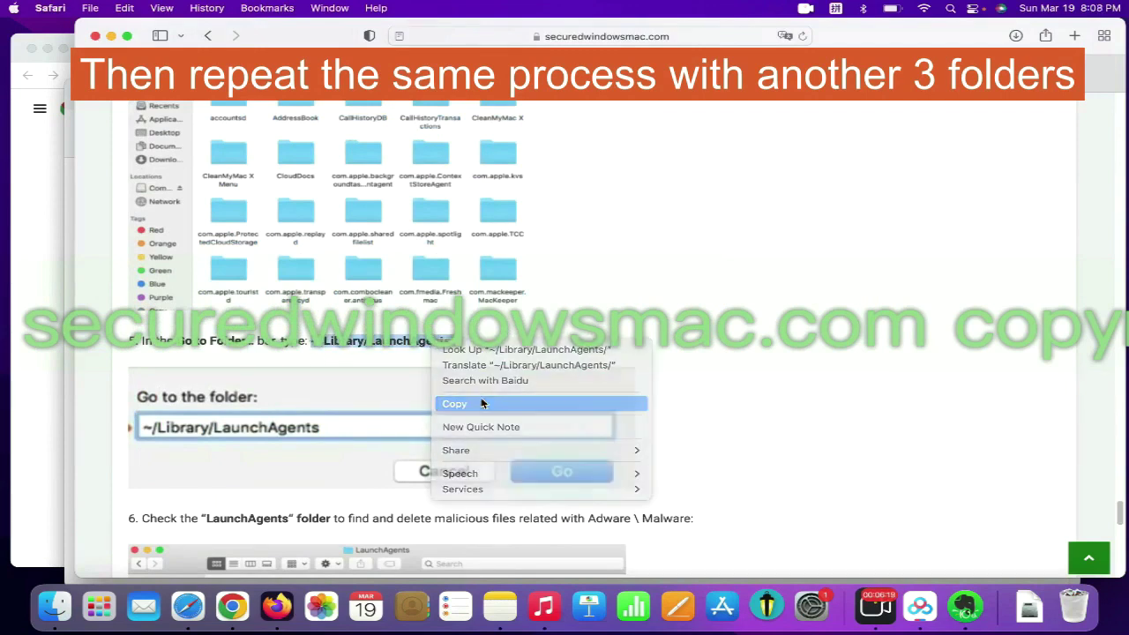
# Step: Go to the copied ~/Library/LaunchAgents/ path in Finder and bring up the options for the file org.getlantern.plist
pyautogui.click(232, 606)
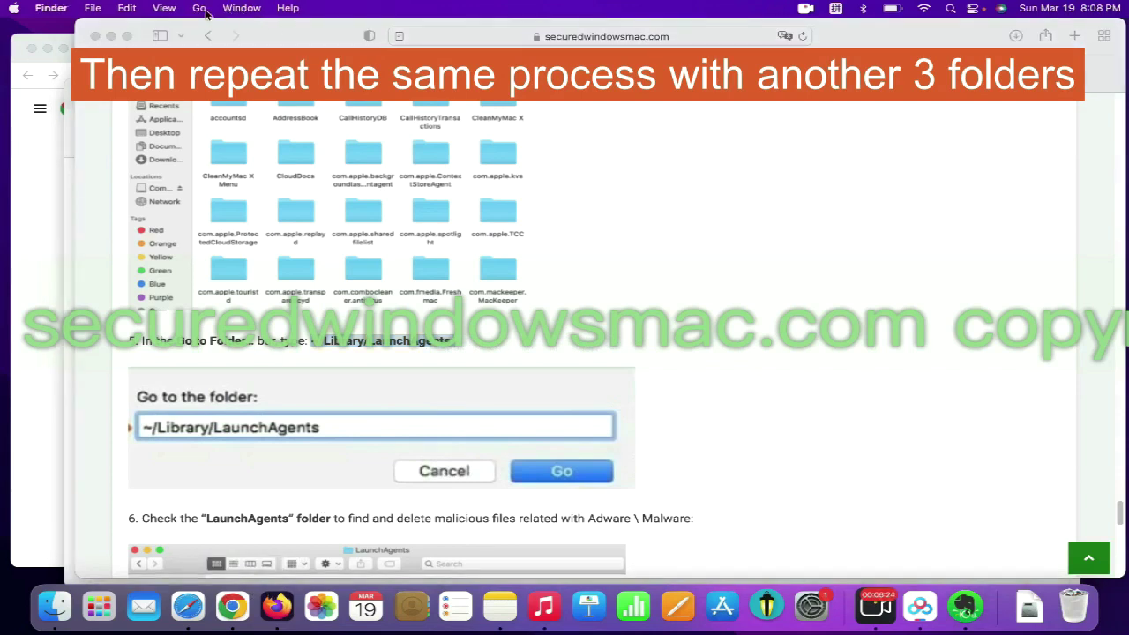
pyautogui.click(199, 8)
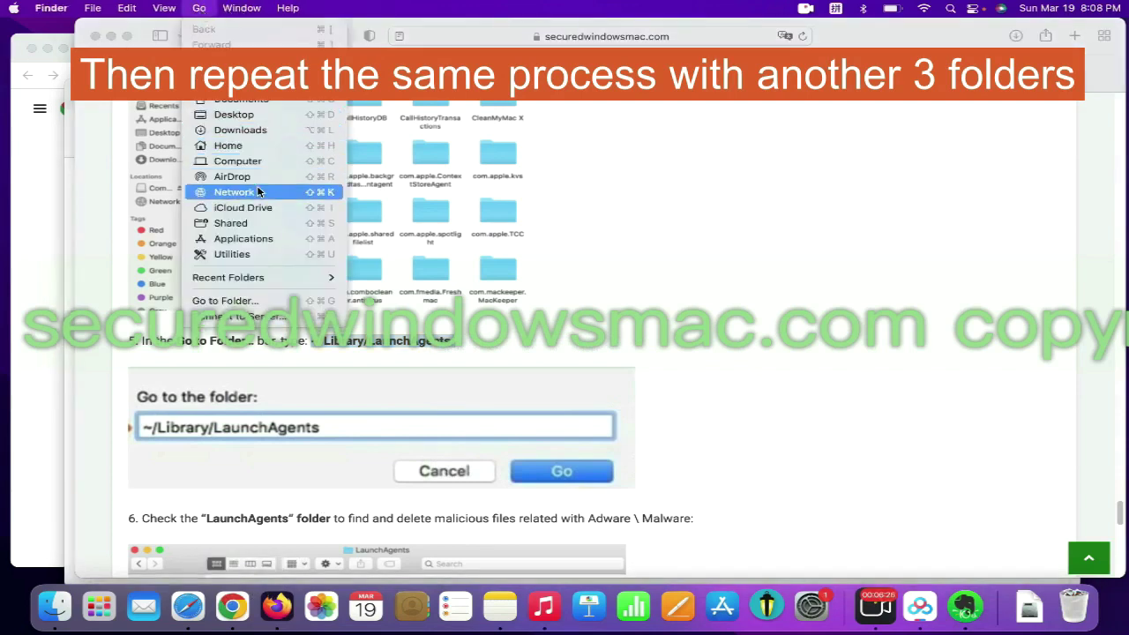
pyautogui.click(264, 299)
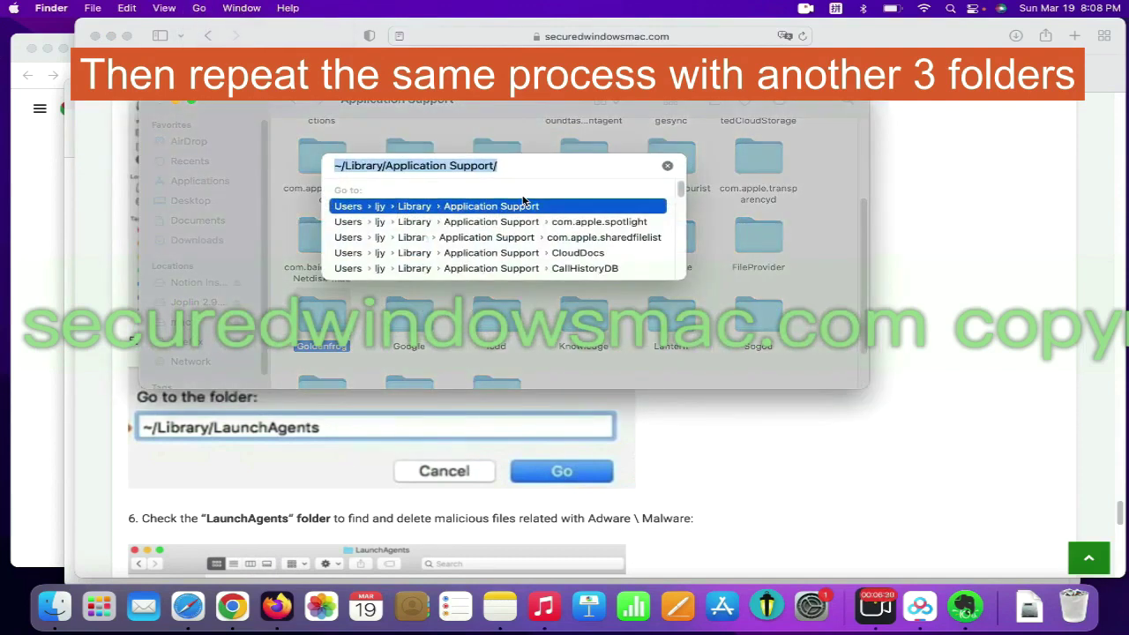
pyautogui.press('super+v')
pyautogui.press('Return')
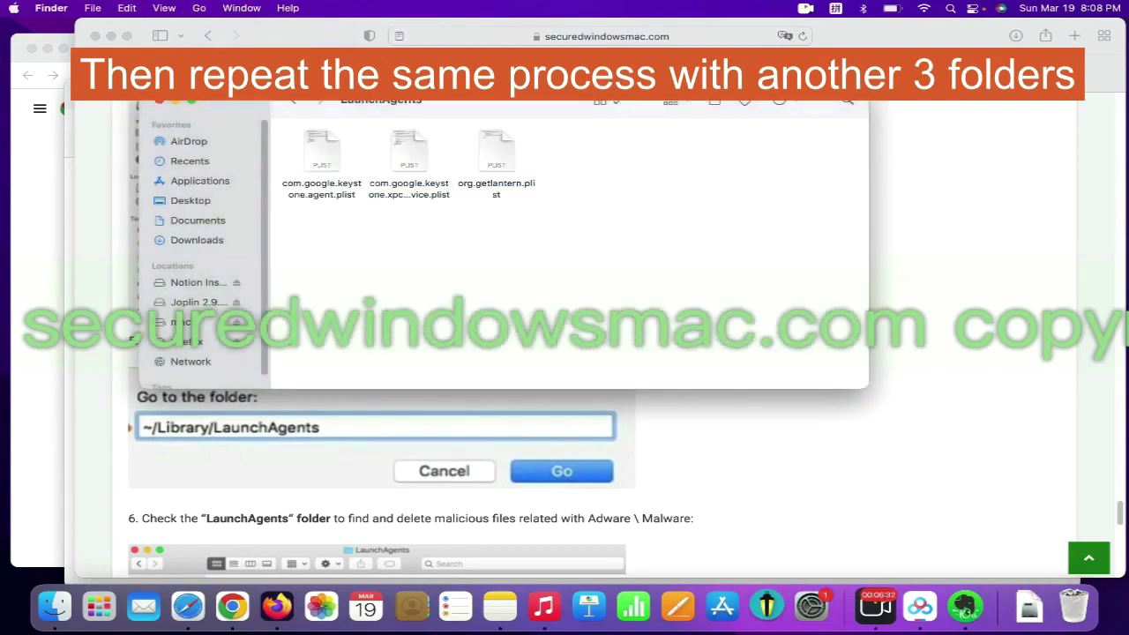
pyautogui.rightClick(473, 183)
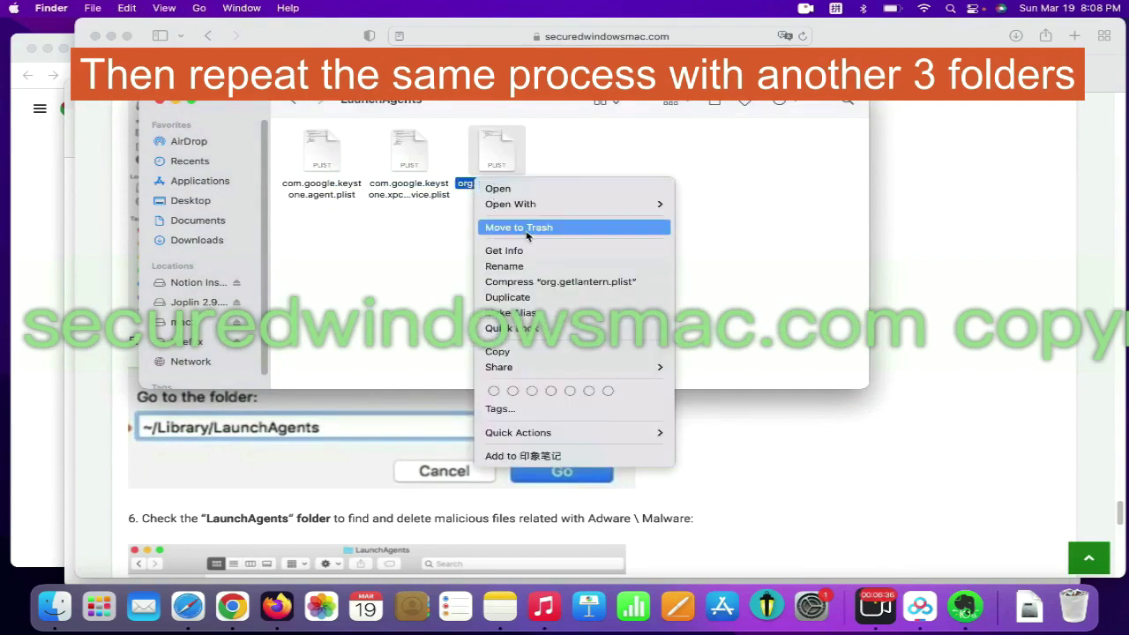
# Step: Return to the removal guide in Safari and copy the folder path /Library/LaunchDaemons/ from item 7
pyautogui.click(955, 242)
pyautogui.scroll(-6, 763, 420)
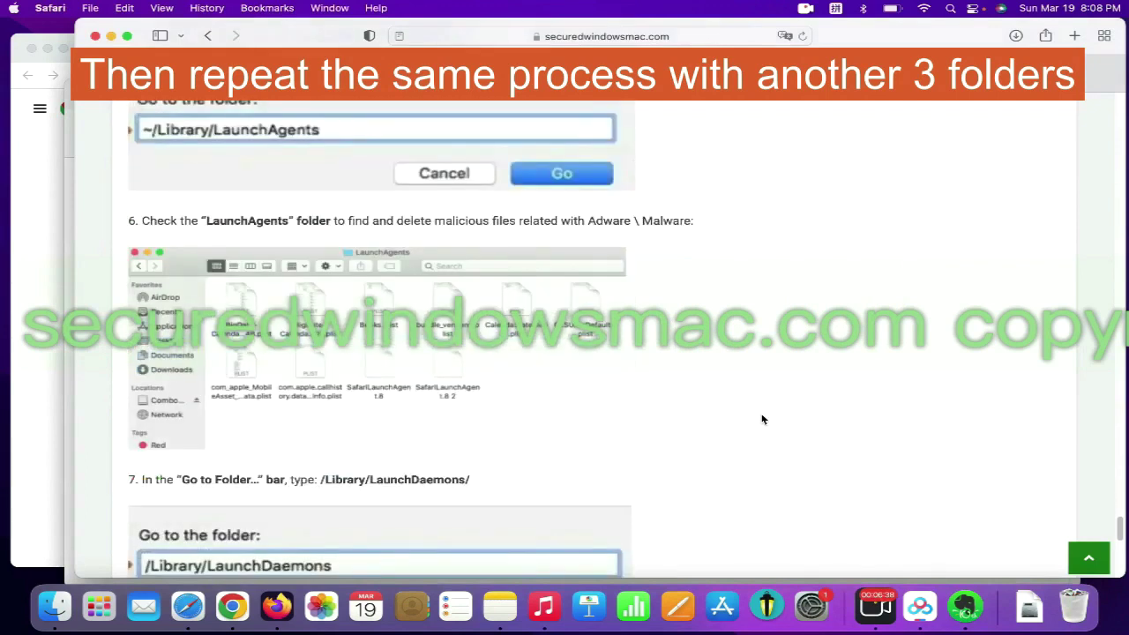
pyautogui.scroll(-1, 477, 427)
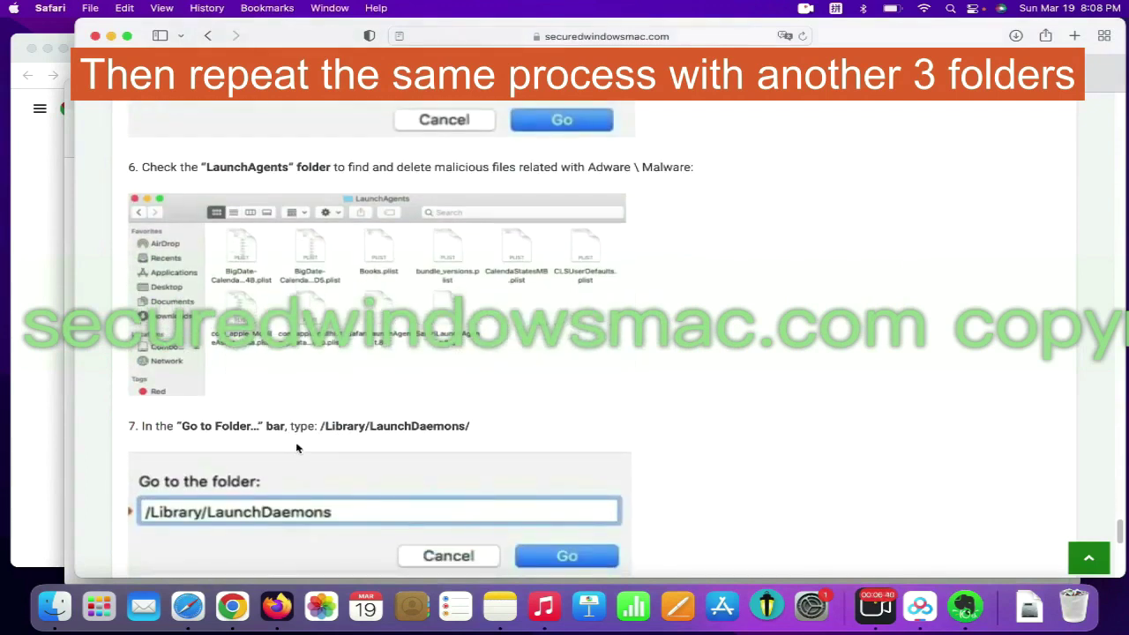
pyautogui.moveTo(321, 427); pyautogui.dragTo(486, 428)
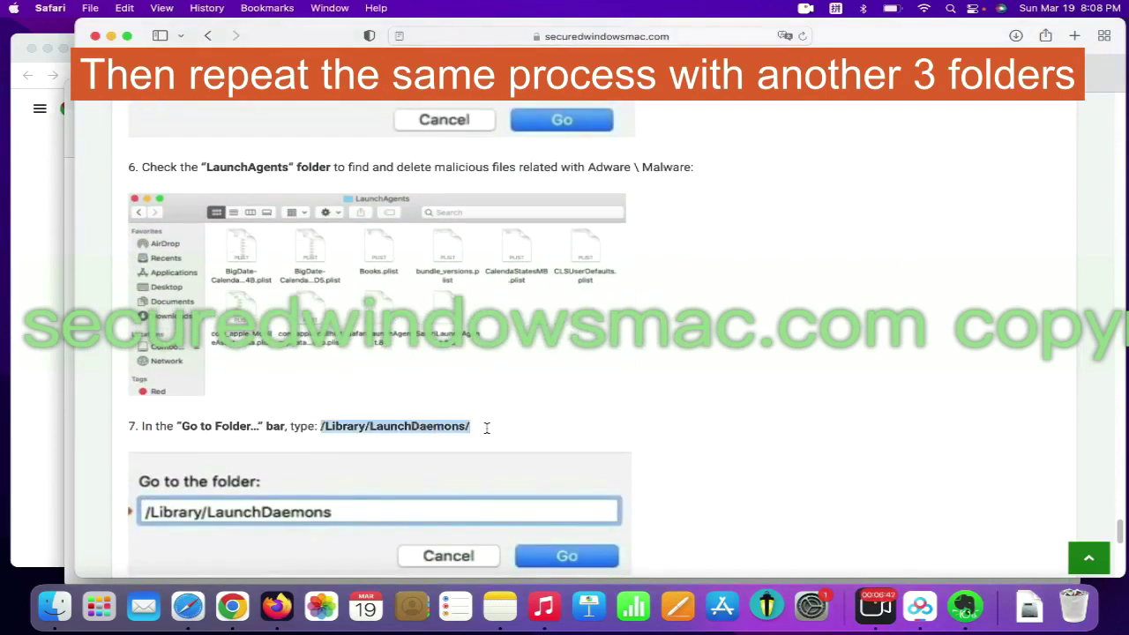
pyautogui.rightClick(453, 425)
pyautogui.click(498, 480)
# Step: Go to the copied /Library/LaunchDaemons/ path in Finder and move the file vyprvpnservice.plist to the Trash
pyautogui.click(35, 573)
pyautogui.click(200, 8)
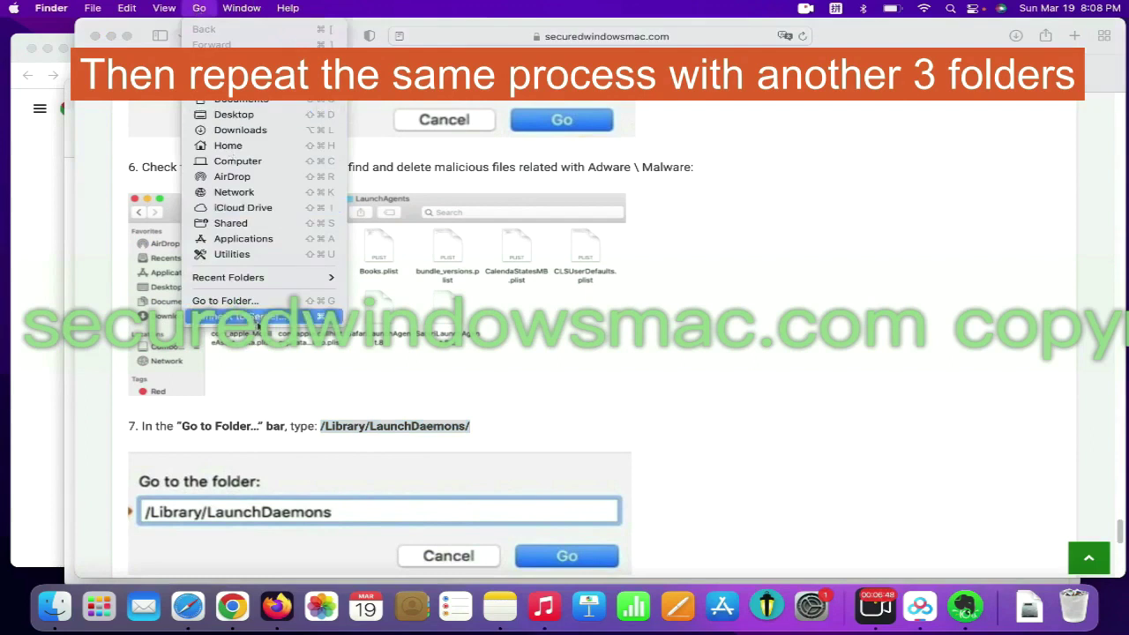
pyautogui.click(260, 304)
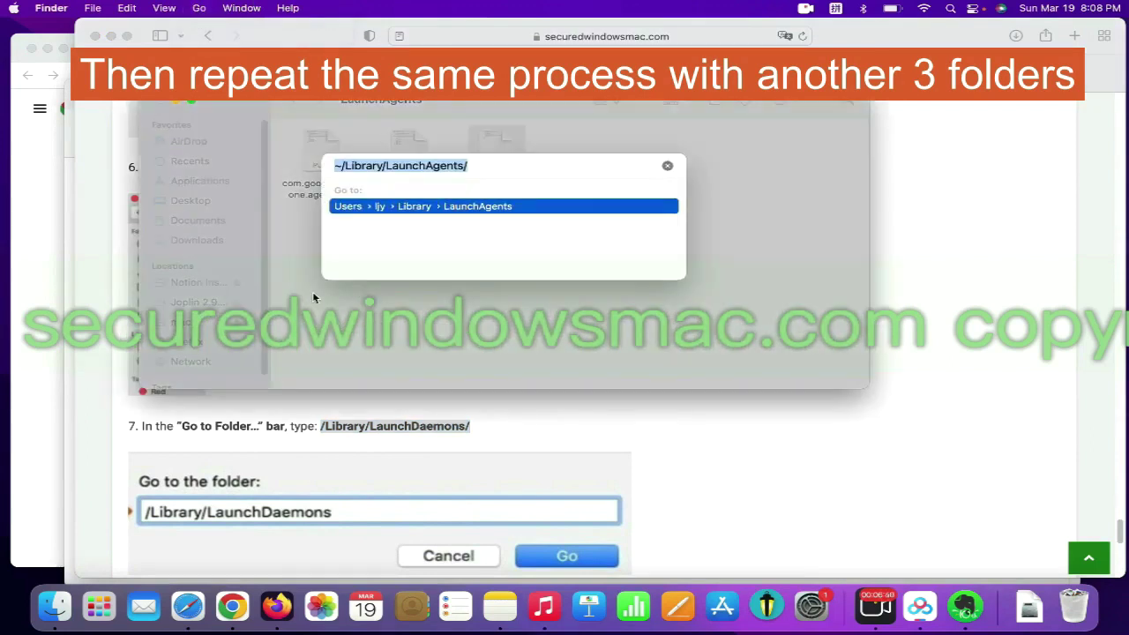
pyautogui.press('super+v')
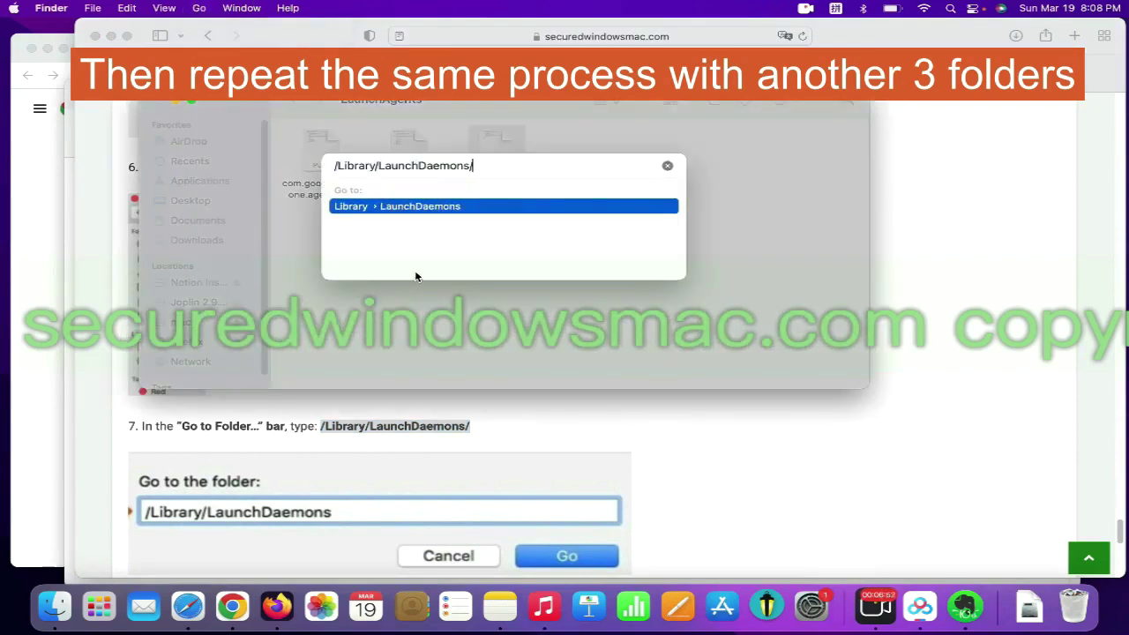
pyautogui.press('Return')
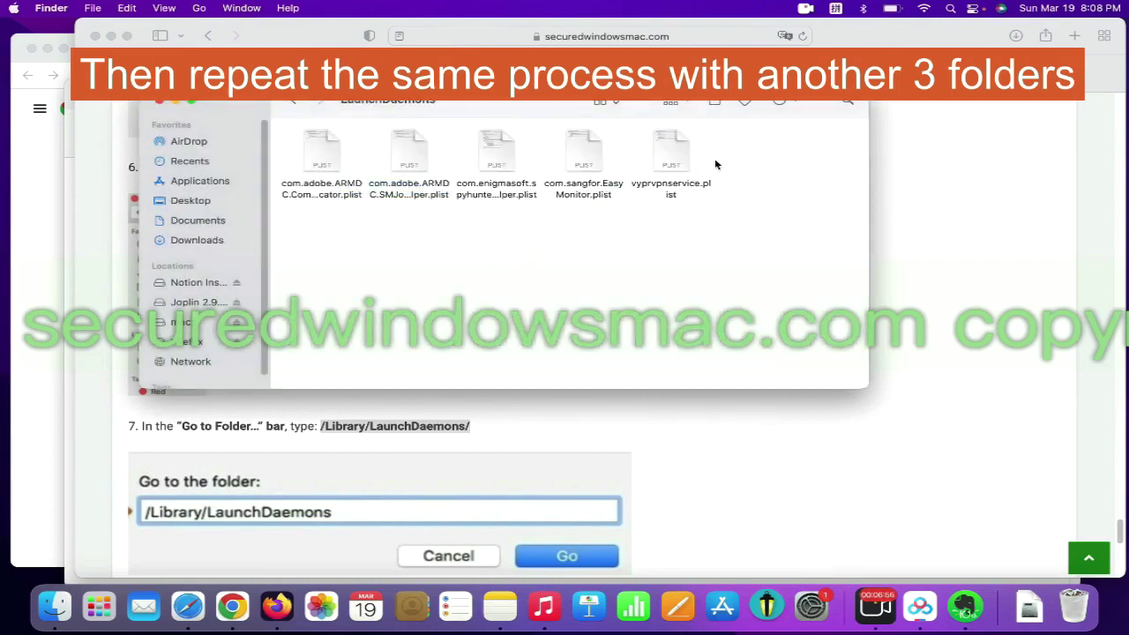
pyautogui.rightClick(679, 164)
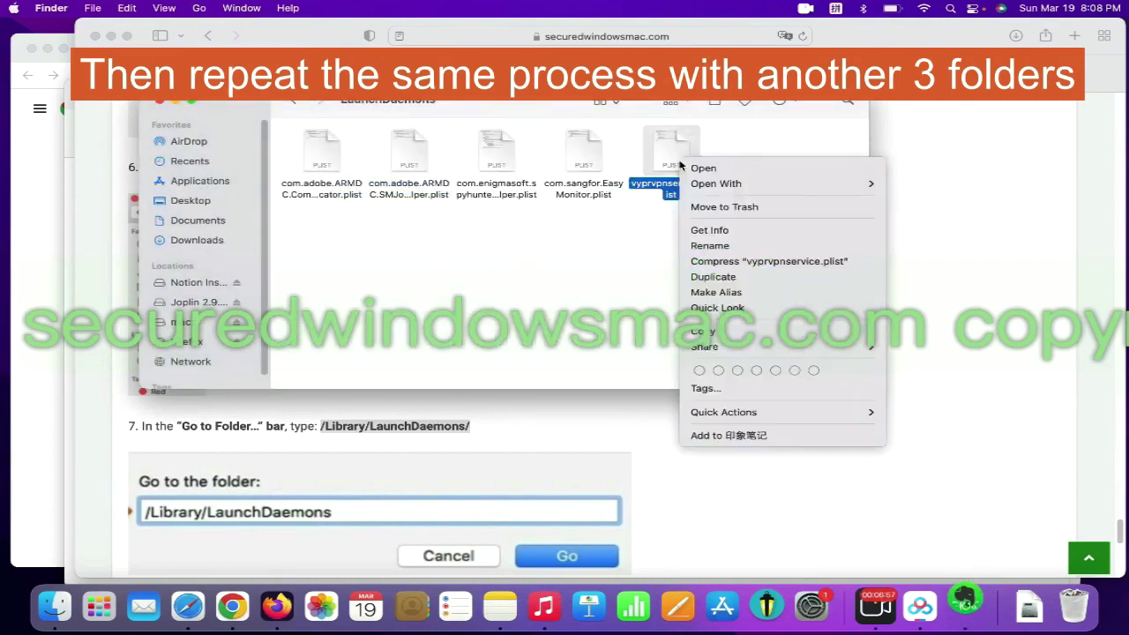
pyautogui.click(725, 206)
# Step: Return to the removal guide in Safari and follow the SpyHunter For Mac OS free trial download link below item 8
pyautogui.click(1016, 337)
pyautogui.scroll(-10, 1014, 339)
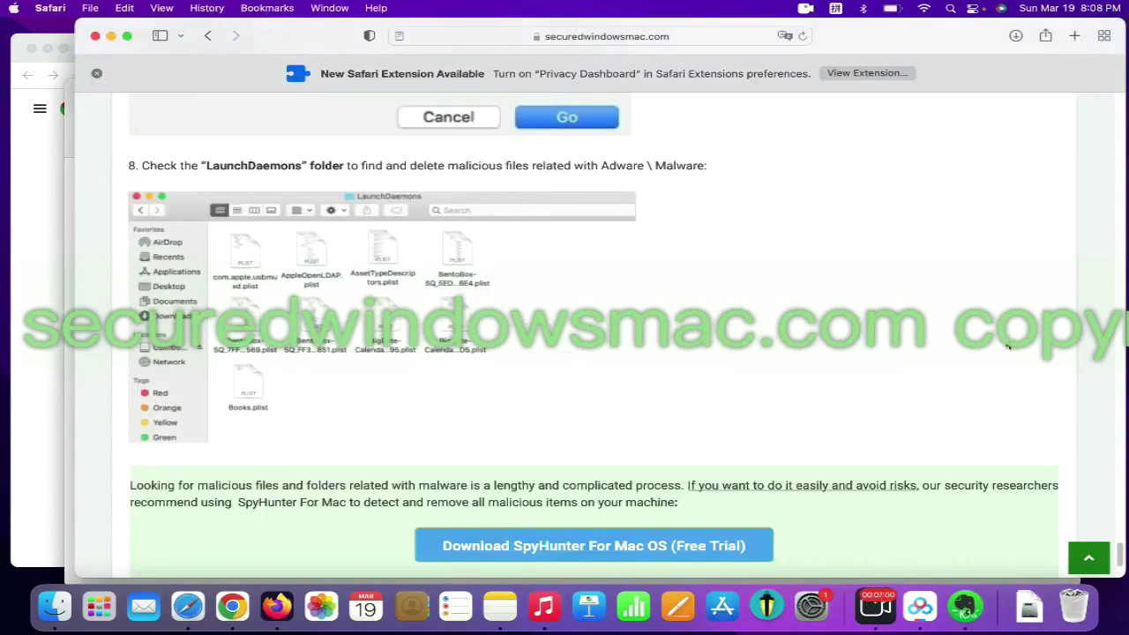
pyautogui.scroll(-1, 1008, 346)
pyautogui.moveTo(684, 458); pyautogui.dragTo(344, 436)
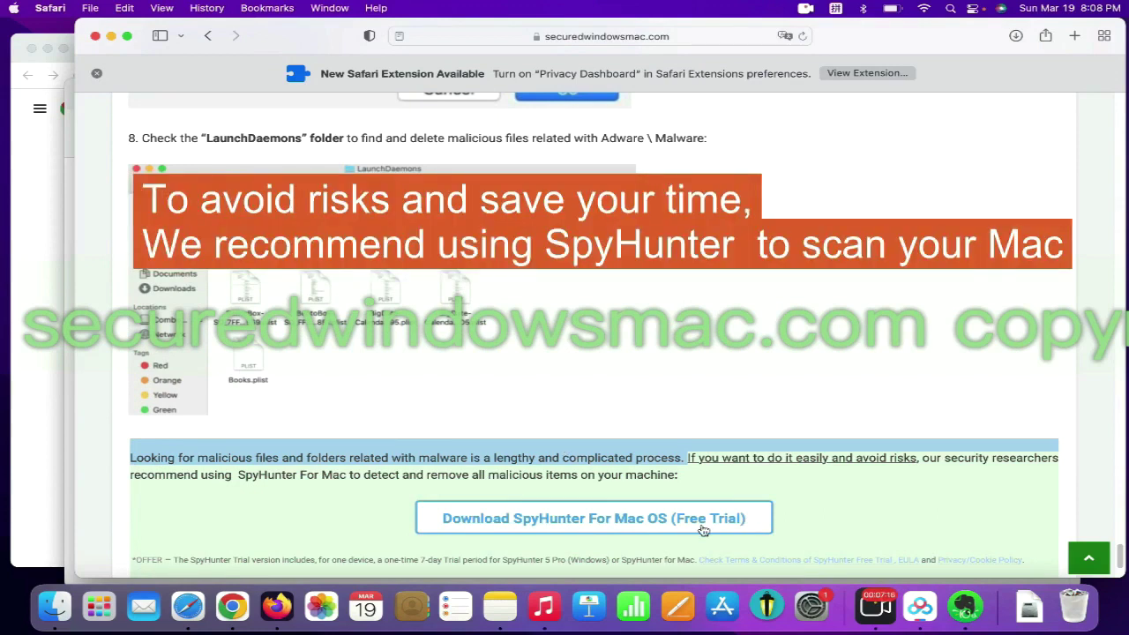
pyautogui.click(703, 529)
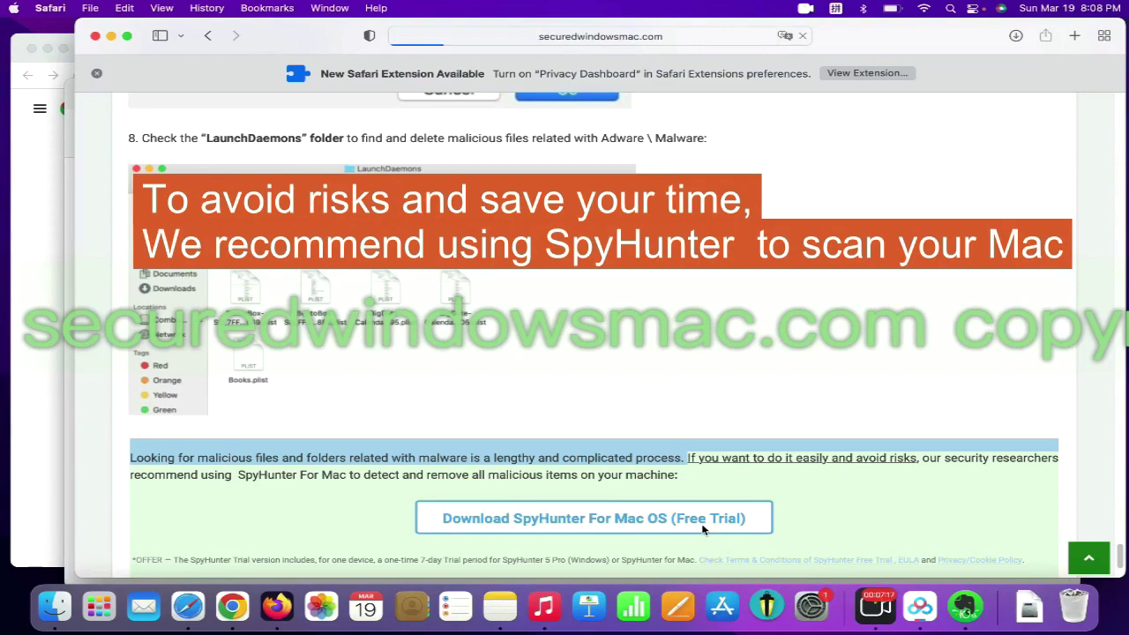